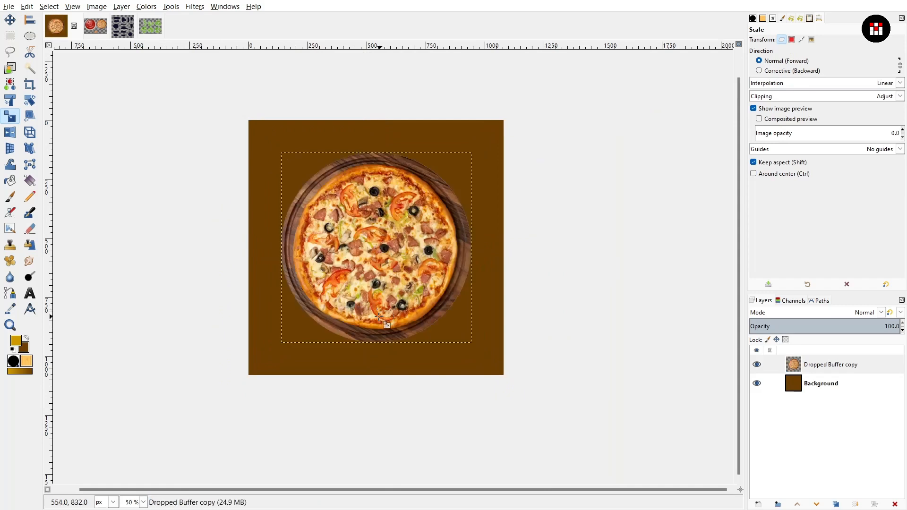
- Outline the large round brush stroke in the brush-strokes image with Free Select and copy it
scroll(289, 271, up, 1)
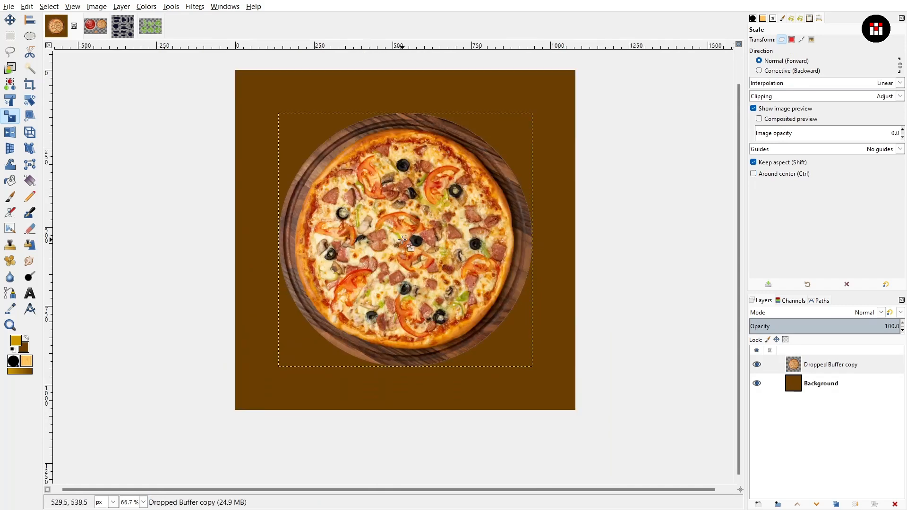
click(127, 30)
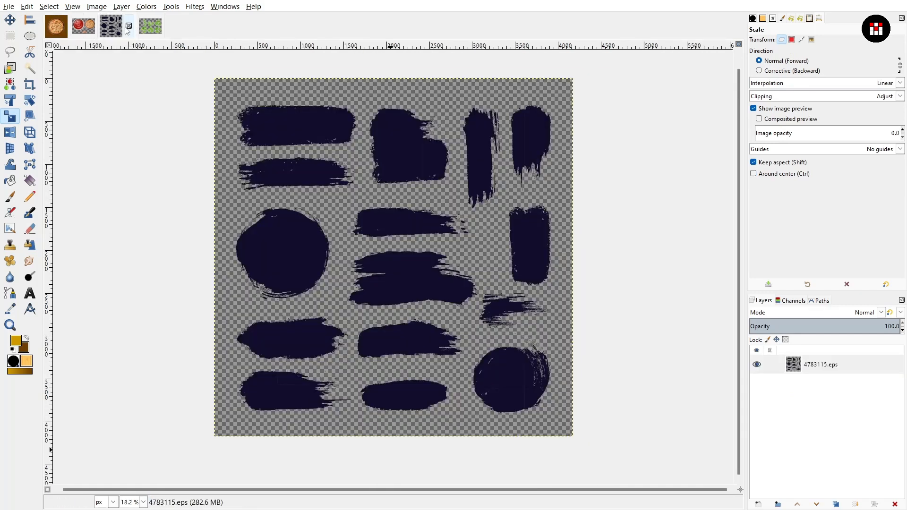
click(10, 52)
click(224, 211)
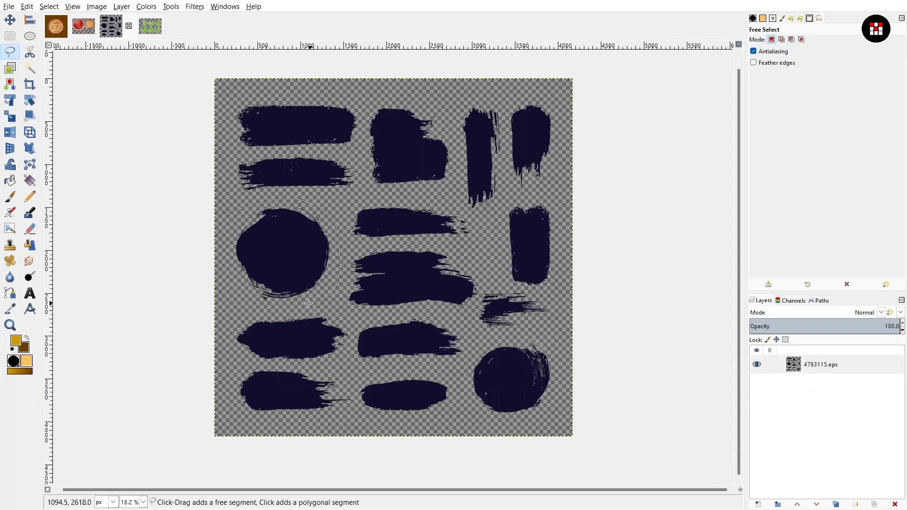
mouse_move(259, 309)
mouse_down()
mouse_move(235, 290)
mouse_move(221, 250)
mouse_move(223, 218)
mouse_up()
click(224, 212)
right_click(293, 258)
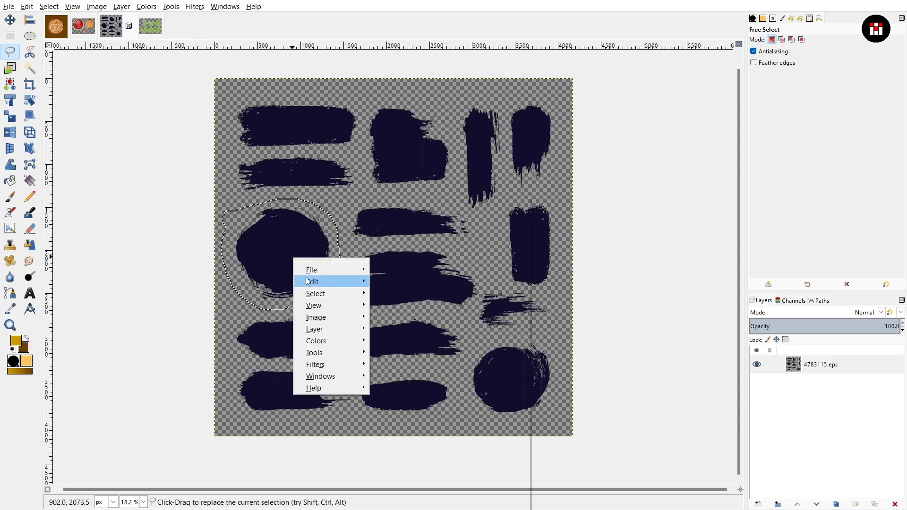
mouse_move(308, 282)
click(401, 260)
- Paste the copied round brush stroke into the pizza poster as a new layer
click(56, 25)
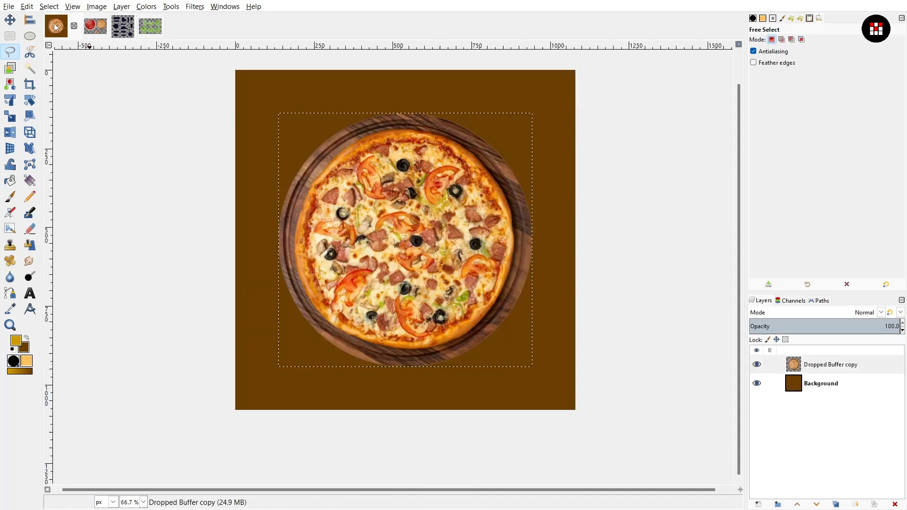
right_click(340, 192)
mouse_move(358, 214)
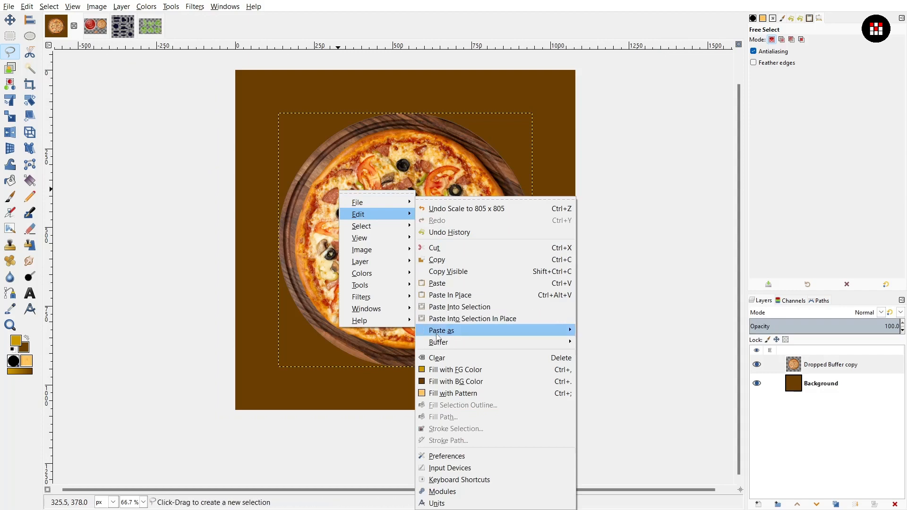
mouse_move(440, 334)
click(595, 333)
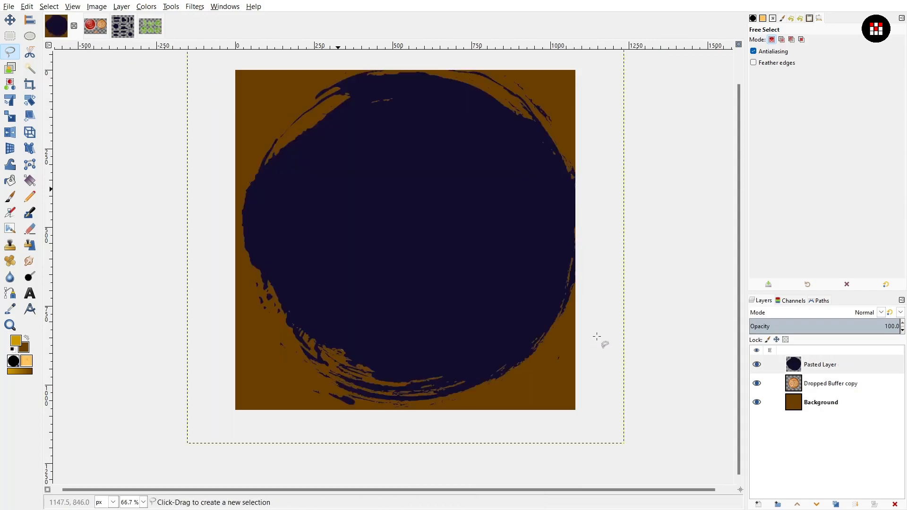
- Scale the pasted brush-stroke layer down to about 1294 × 1206 px, keeping it centred on the canvas
click(786, 363)
key(shift+s)
click(426, 243)
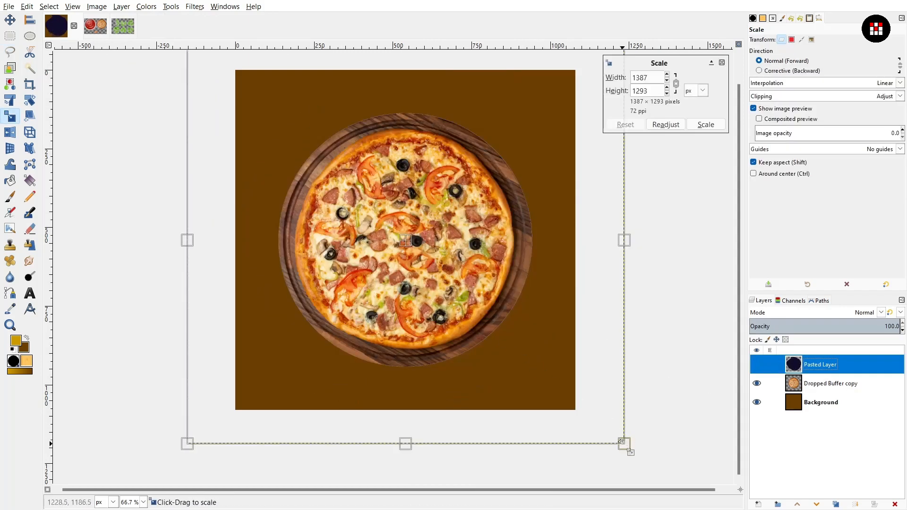
drag(621, 440, 588, 416)
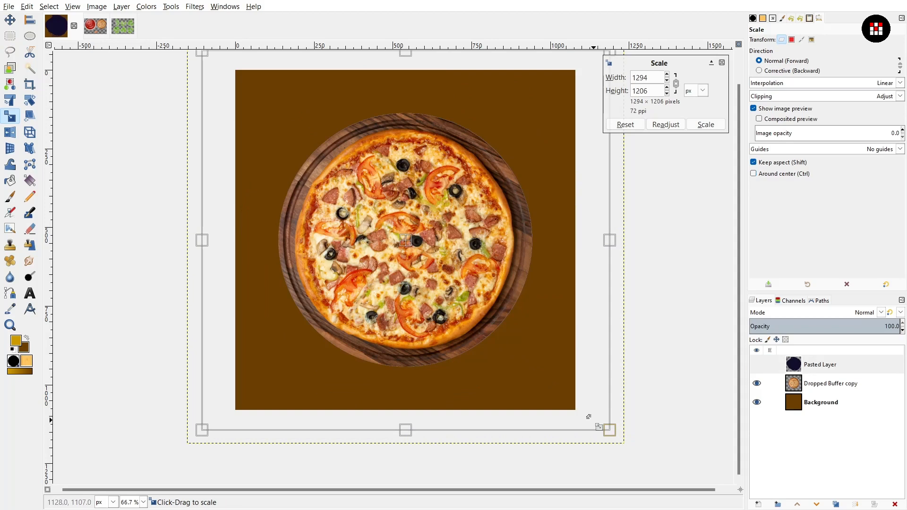
click(407, 242)
- Place the brush-stroke layer directly beneath the pizza layer and shift the stroke slightly left
drag(822, 364, 846, 390)
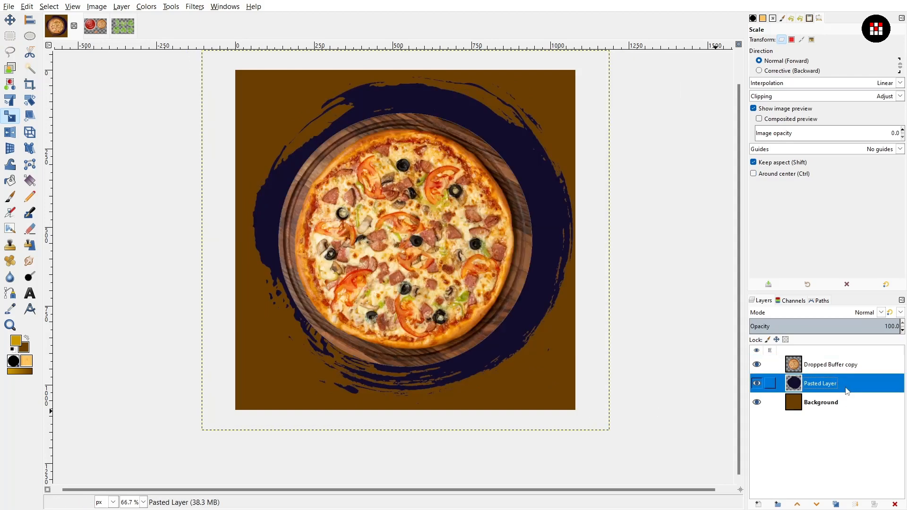
key(m)
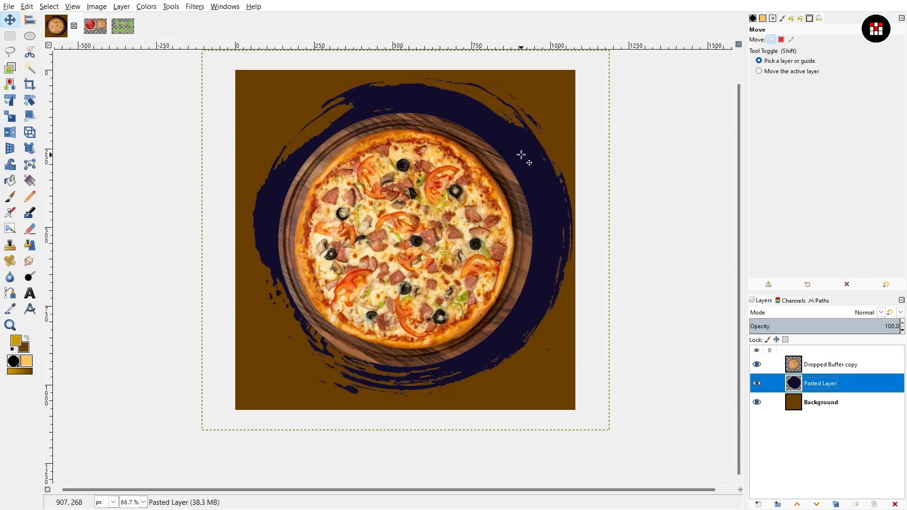
scroll(521, 155, up, 1)
mouse_move(524, 177)
mouse_down()
mouse_move(623, 53)
mouse_move(617, 38)
mouse_move(494, 195)
mouse_move(523, 173)
mouse_move(515, 176)
mouse_up()
- Rotate the brush-stroke layer by about -104.16° and move it into the upper-right corner of the canvas
key(shift+r)
click(536, 218)
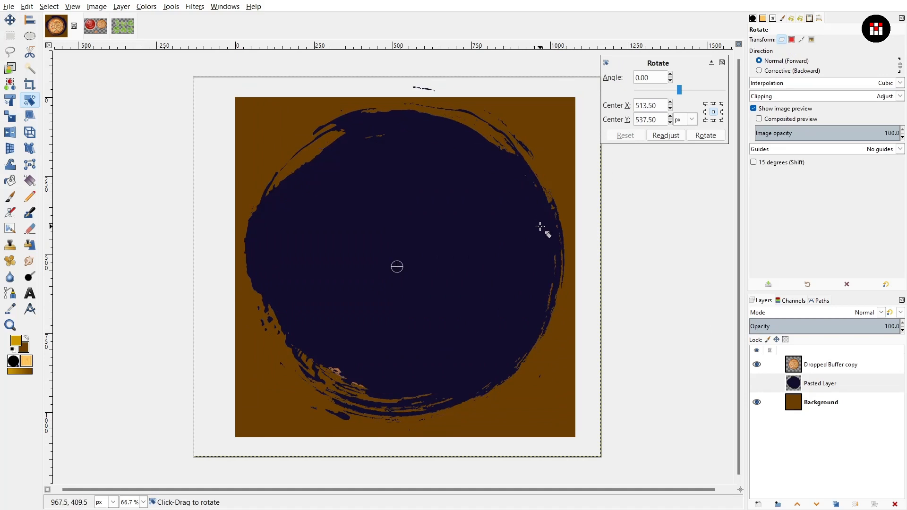
drag(540, 227, 299, 93)
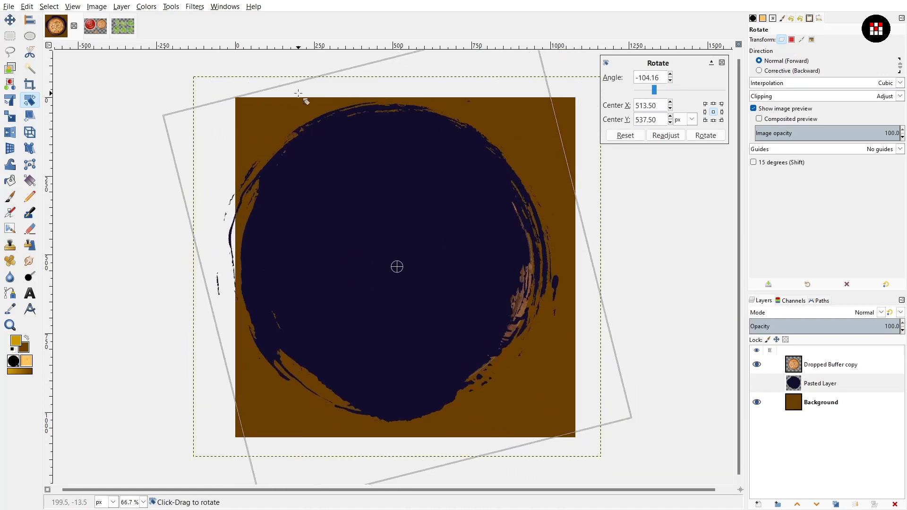
key(Return)
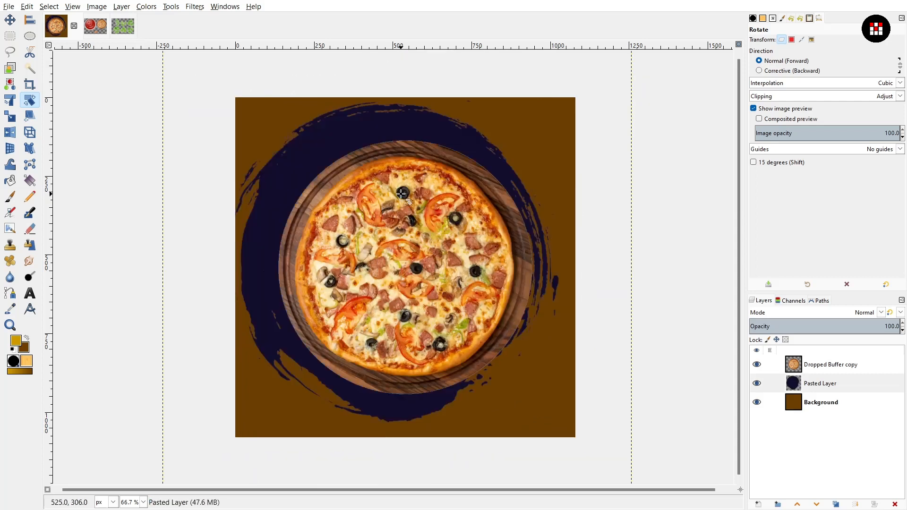
key(m)
drag(432, 130, 534, 19)
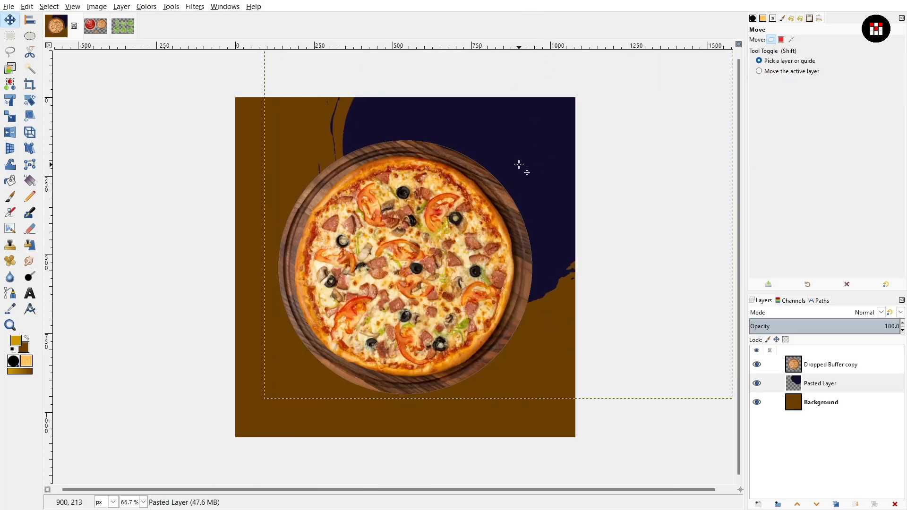
- Replace the brush stroke's dark fill with foreground colour ce9a00 using its alpha selection, and deselect
right_click(830, 391)
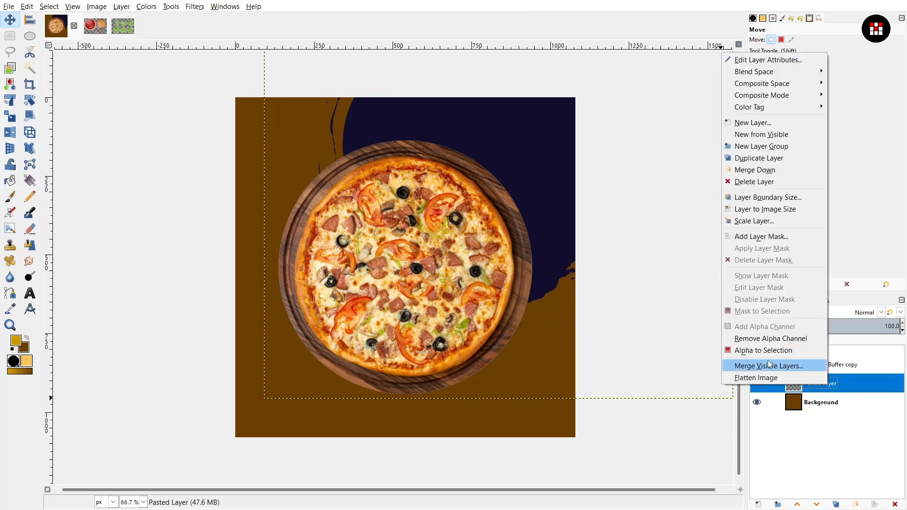
click(775, 351)
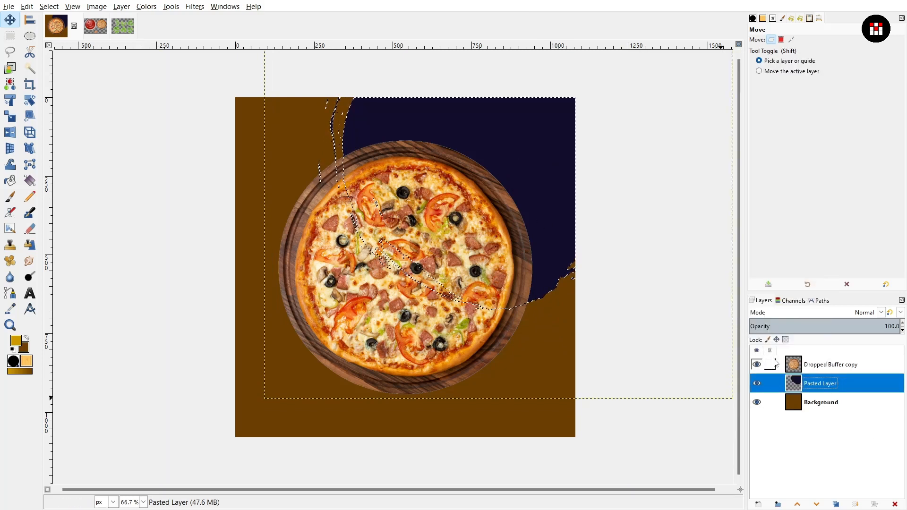
key(Delete)
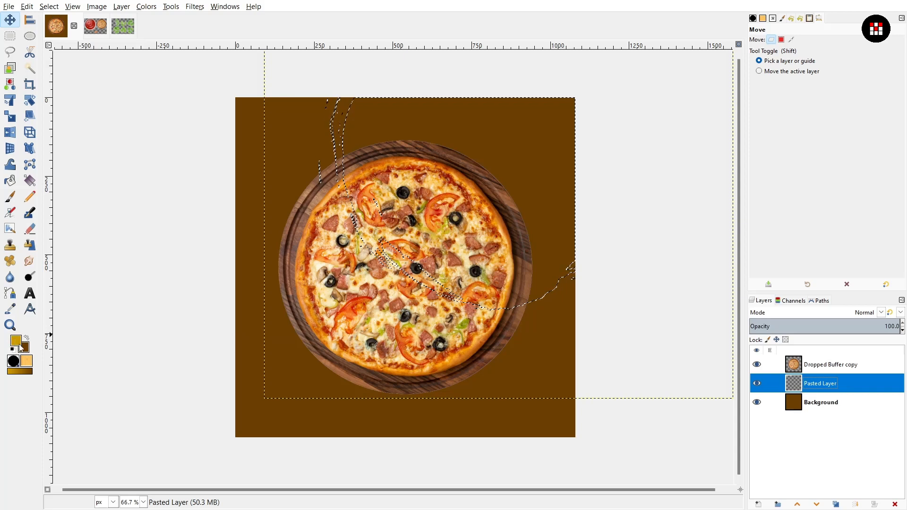
click(12, 340)
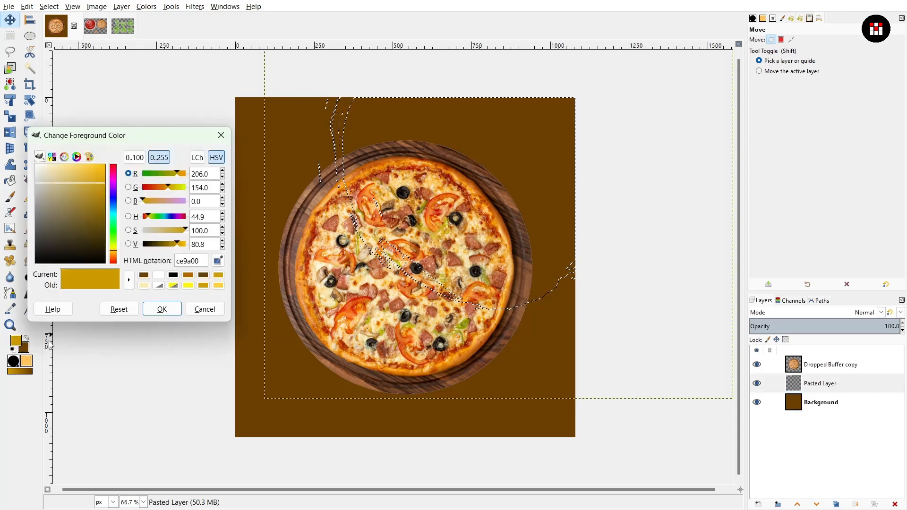
click(162, 309)
key(ctrl+comma)
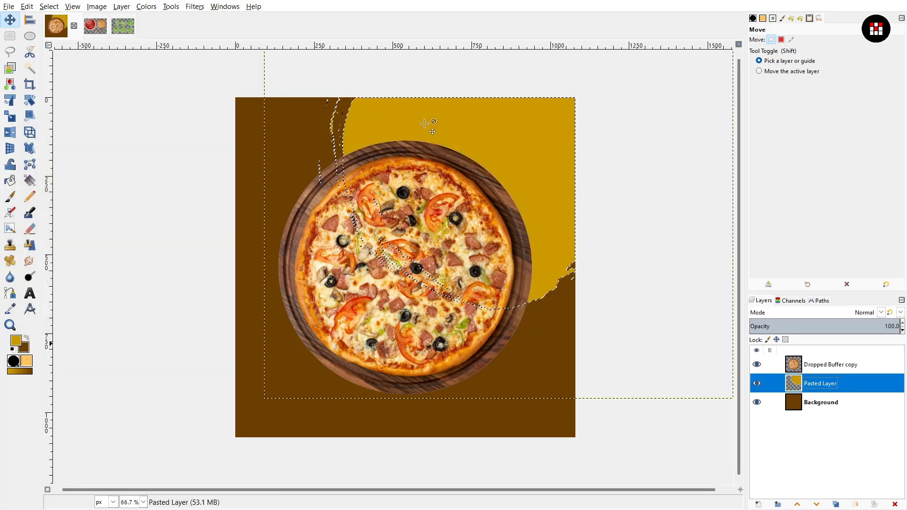
key(ctrl+shift+a)
- Copy the sauce bowl layer, Dropped Buffer #1, from the food cutouts image
click(92, 27)
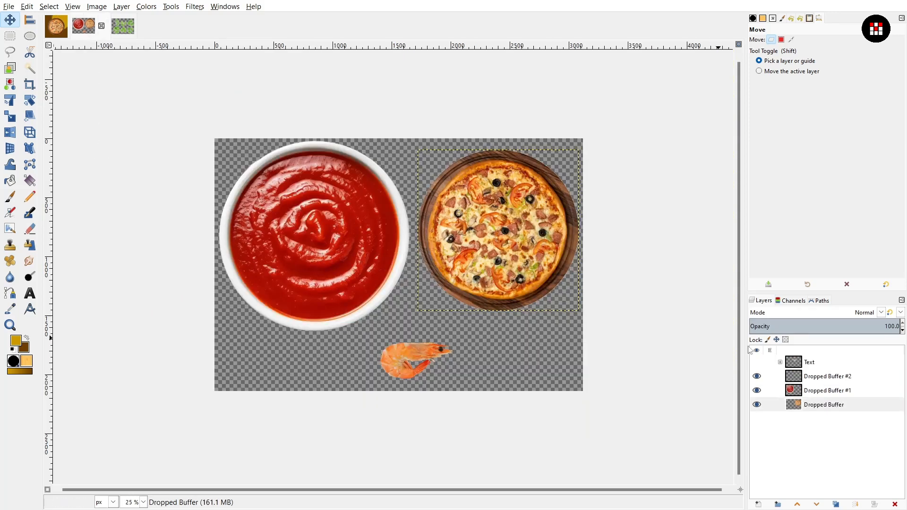
click(823, 393)
right_click(323, 226)
mouse_move(340, 245)
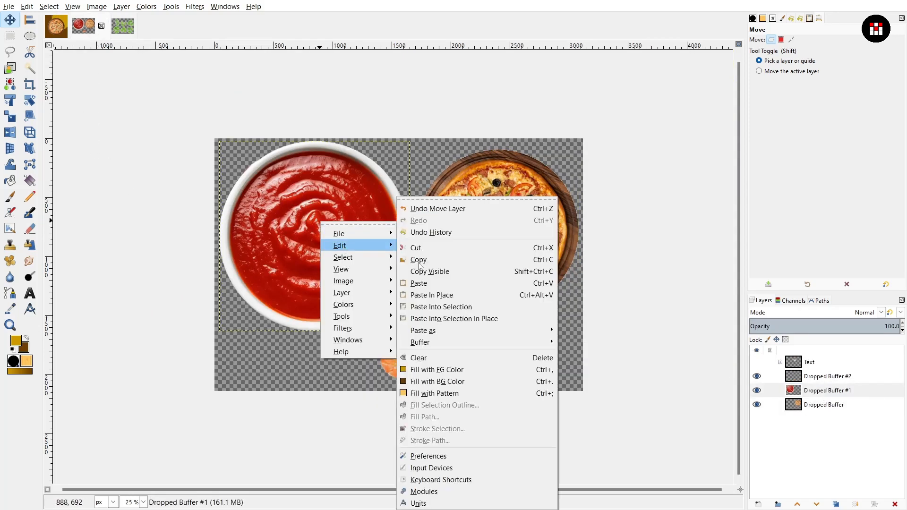
click(415, 257)
- Paste the sauce bowl into the pizza poster as a new layer above the brush stroke
click(56, 26)
right_click(370, 204)
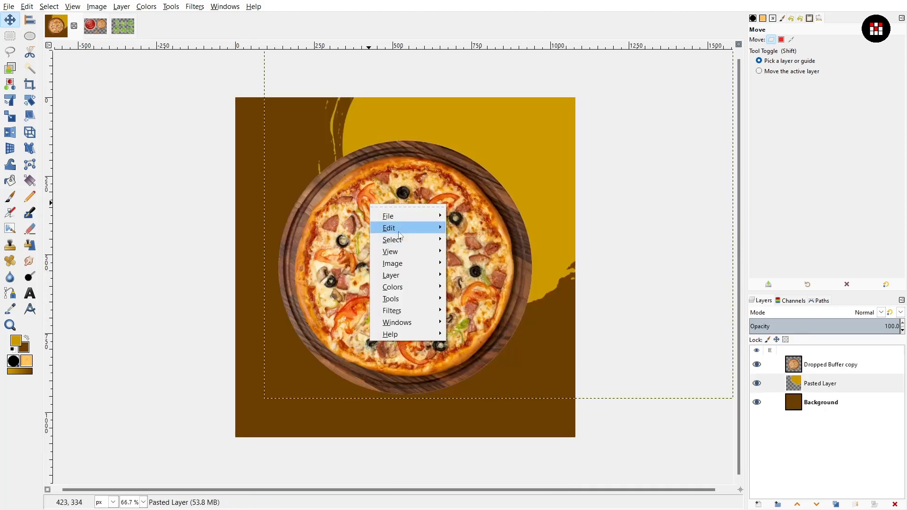
mouse_move(389, 228)
mouse_move(590, 330)
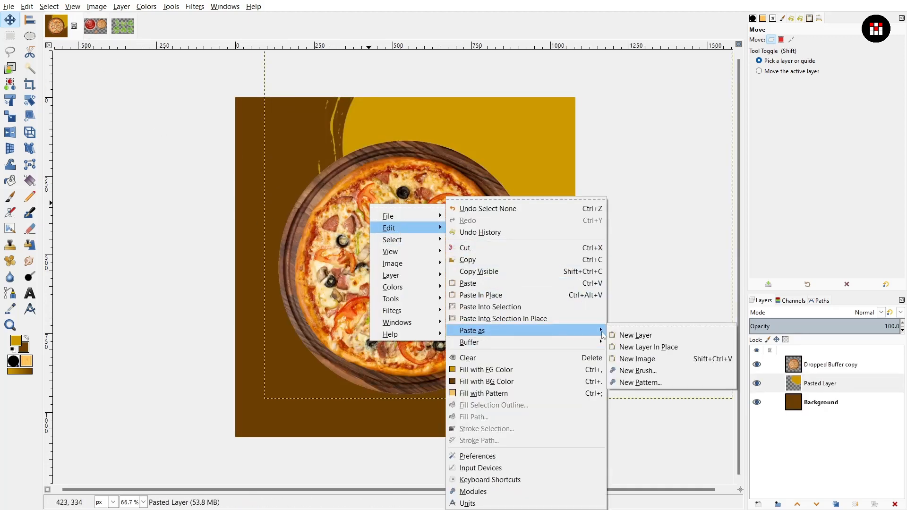
click(628, 336)
- Scale the sauce bowl layer down around its centre to about 405 × 404 px
scroll(540, 261, down, 1)
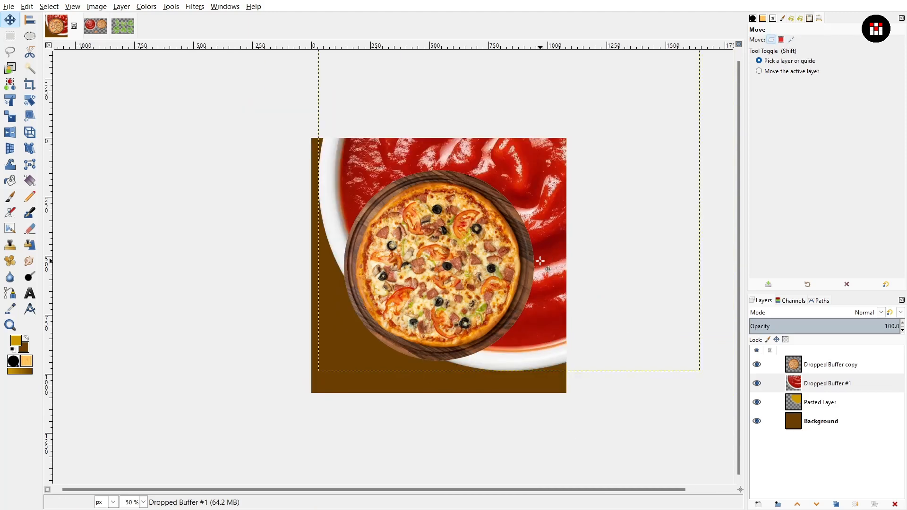
key(shift+s)
click(649, 343)
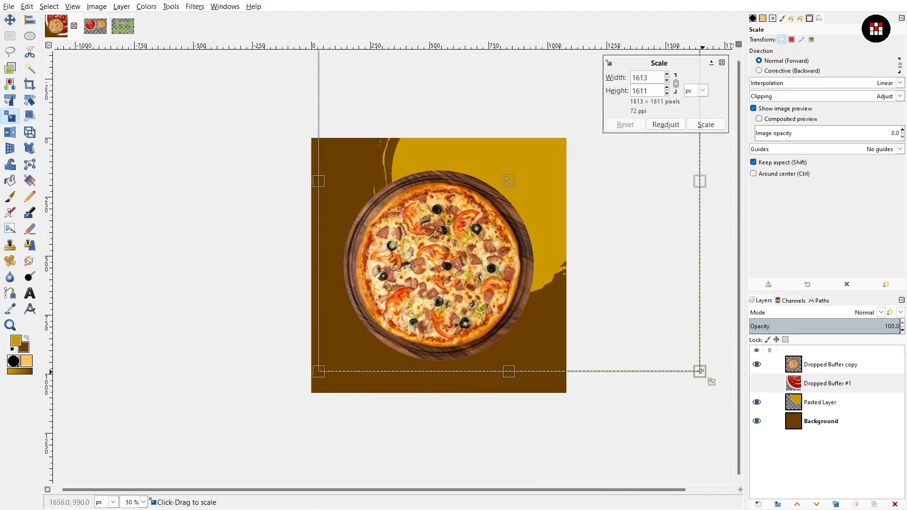
drag(700, 371, 332, 170)
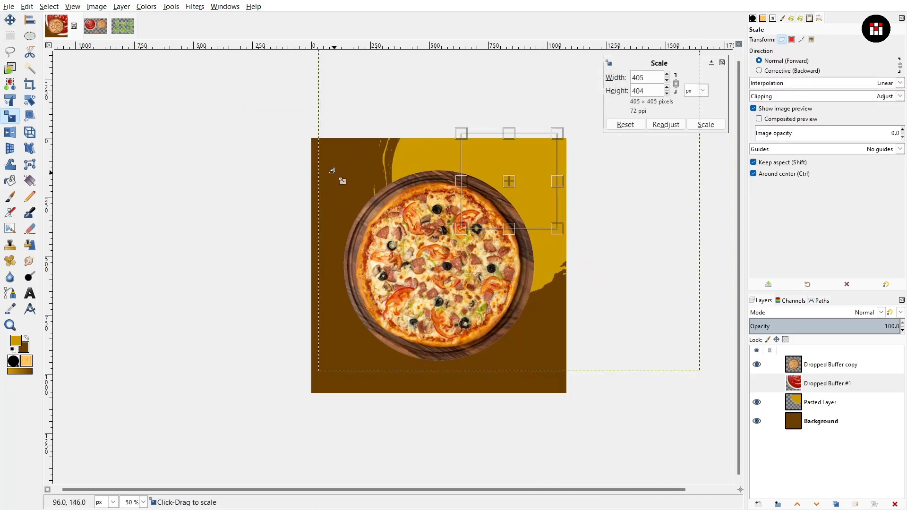
key(Return)
- Move the sauce bowl down to the pizza's right edge and shift the pizza slightly left and down
key(m)
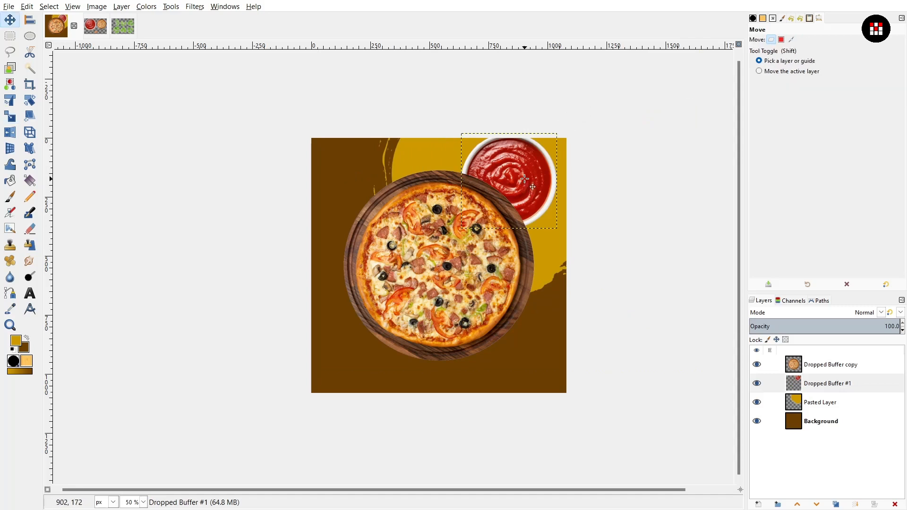
drag(524, 183, 506, 265)
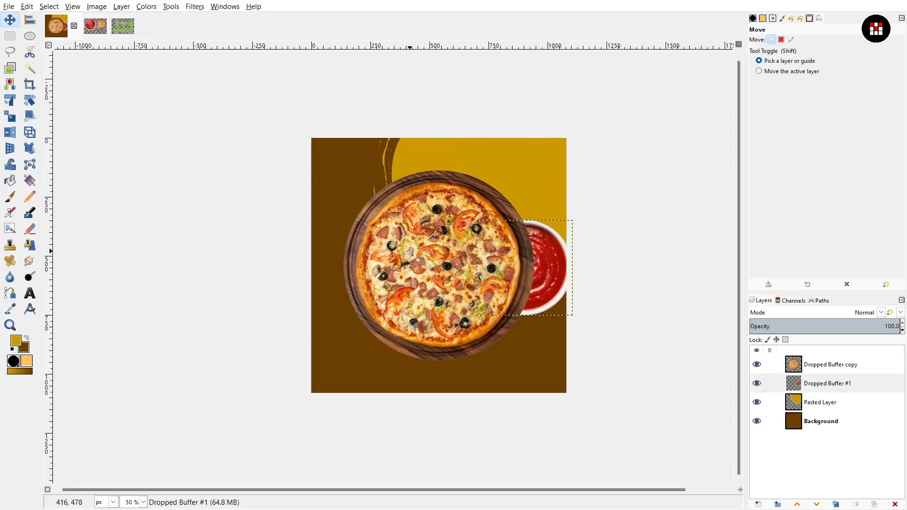
drag(417, 244, 399, 250)
- Scale the sauce bowl down further so it sits beside the pizza board's right edge
click(531, 262)
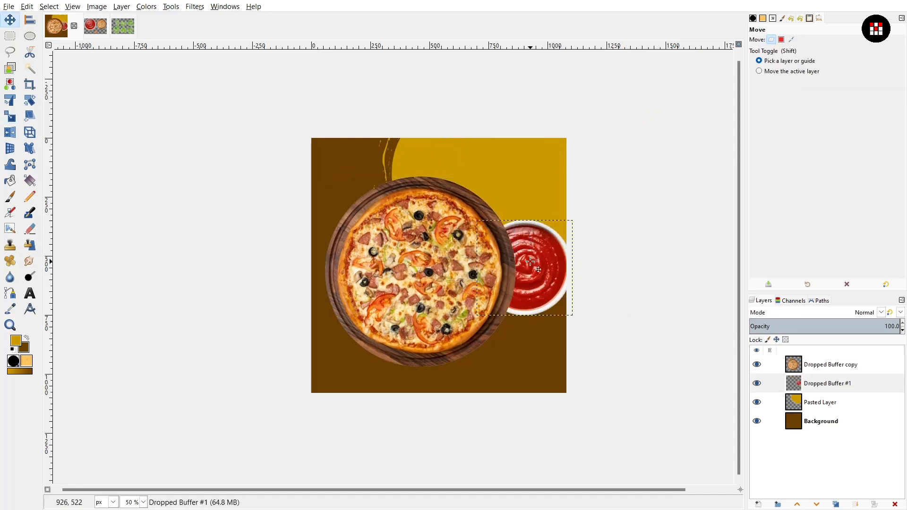
key(shift+s)
drag(572, 314, 539, 273)
key(Return)
scroll(528, 278, up, 1)
key(m)
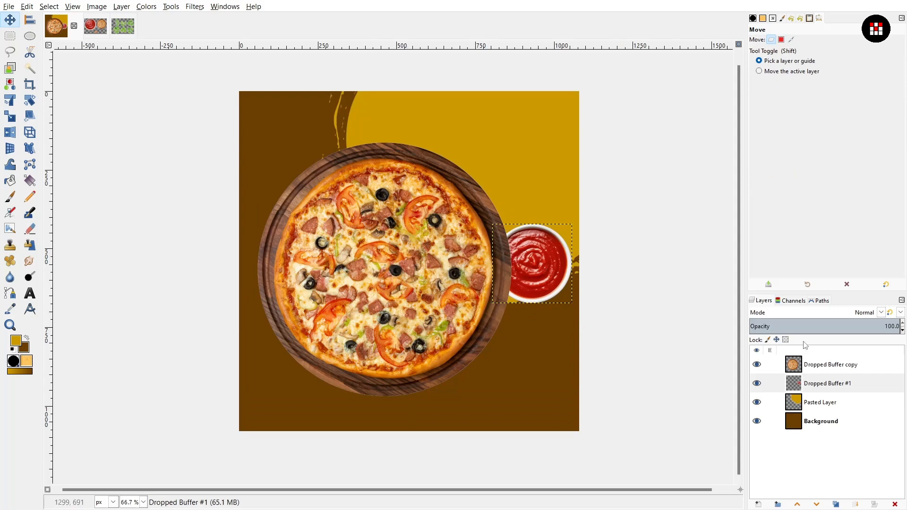
- Scale the pizza layer, Dropped Buffer copy, down to about 733 × 733 px
click(809, 364)
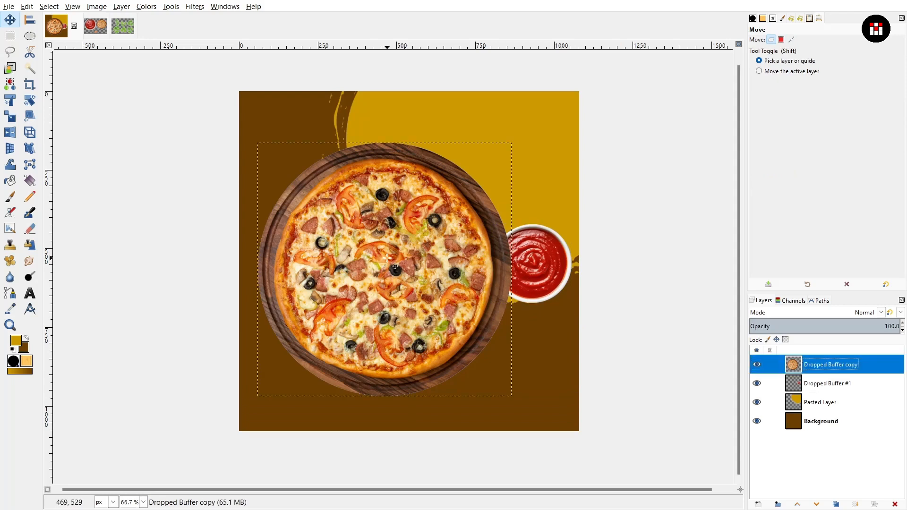
key(shift+s)
click(387, 258)
drag(512, 403, 478, 384)
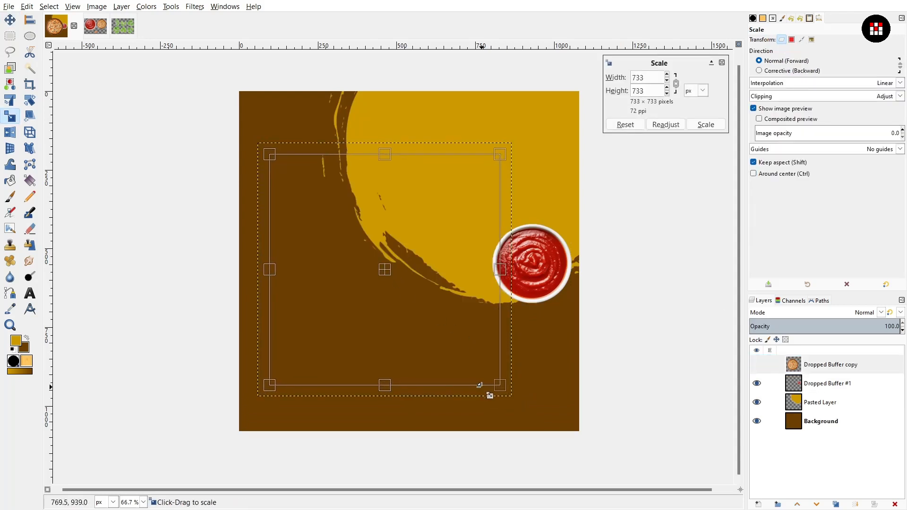
key(Return)
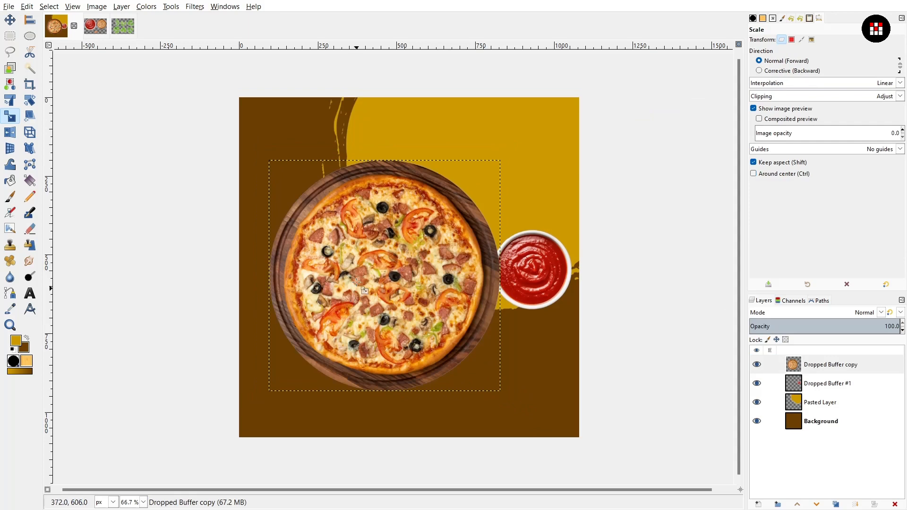
scroll(344, 255, up, 1)
scroll(345, 255, down, 1)
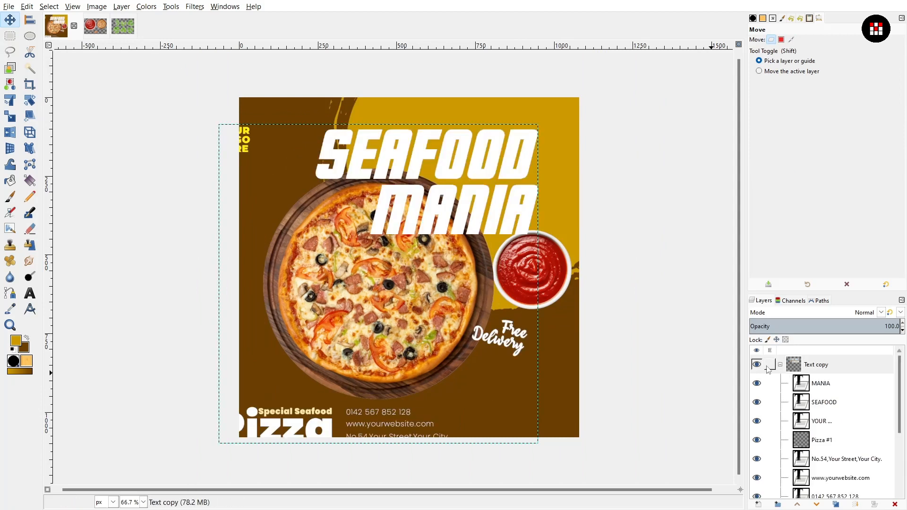
- Link the layers of the Text copy group and move the text up and right so it sits within the poster's margins
click(769, 365)
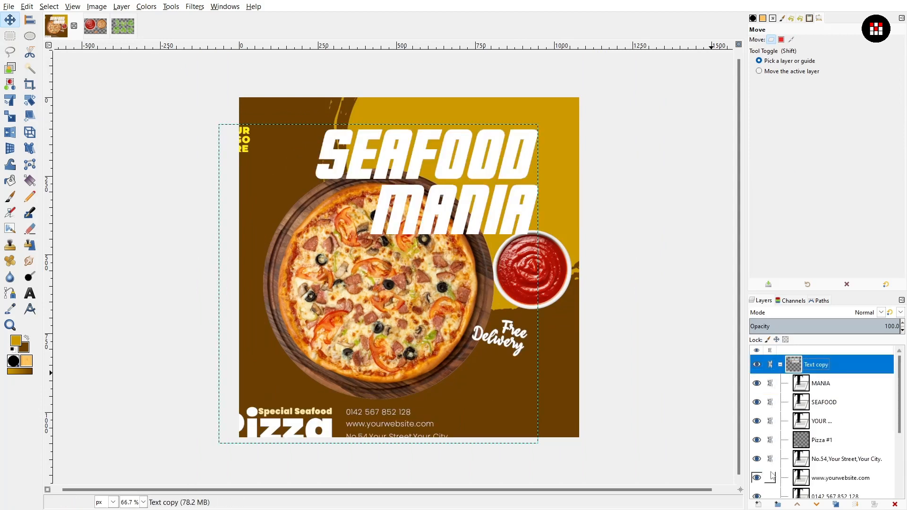
scroll(770, 481, down, 2)
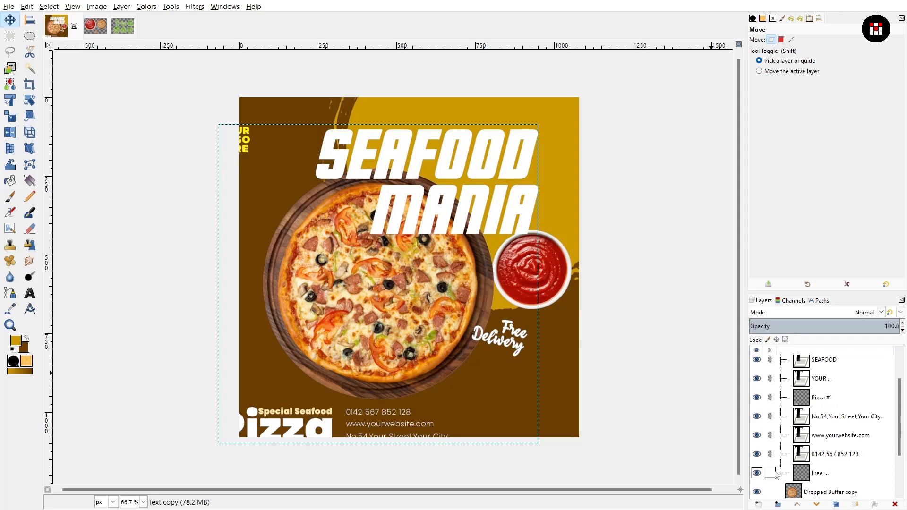
scroll(775, 373, up, 2)
click(780, 365)
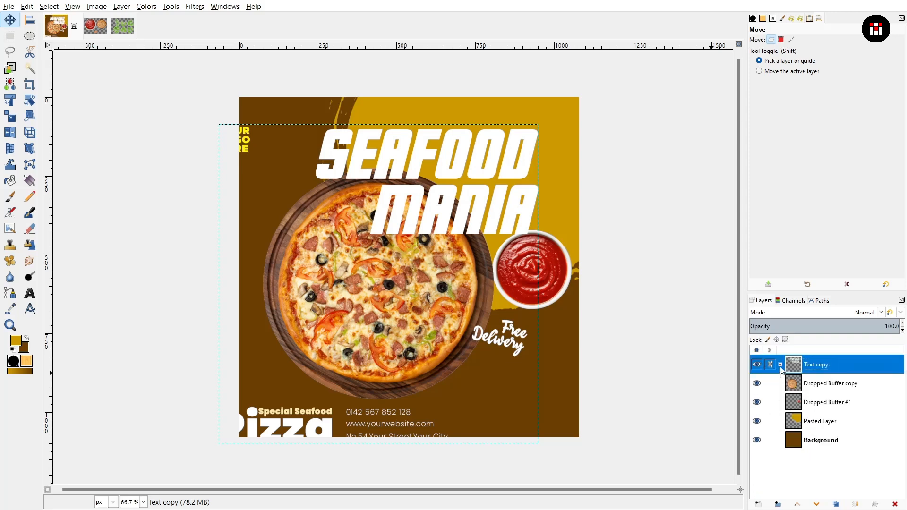
drag(407, 213, 441, 197)
- Place the Text copy group below the pizza and sauce bowl layers, just above Pasted Layer
click(780, 364)
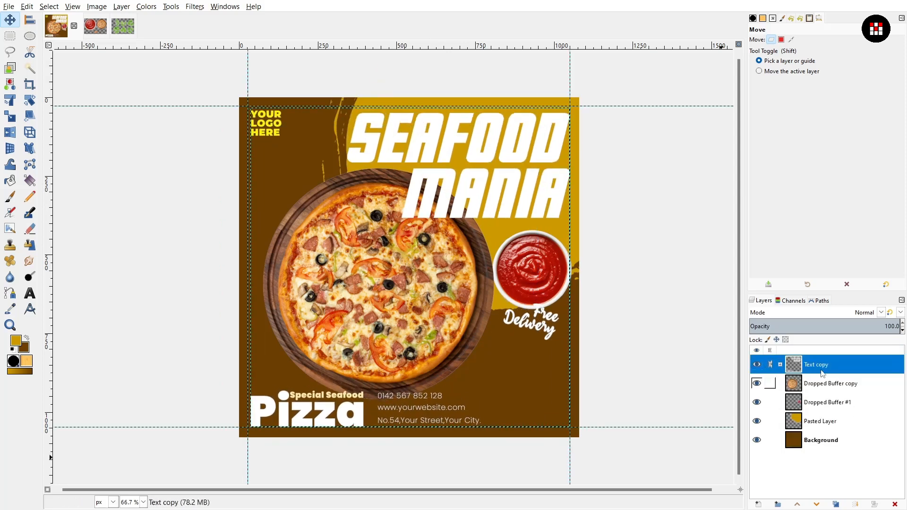
drag(820, 366, 830, 412)
- Scale the pizza layer, Dropped Buffer copy, down around its centre to 662 × 662 px
click(414, 253)
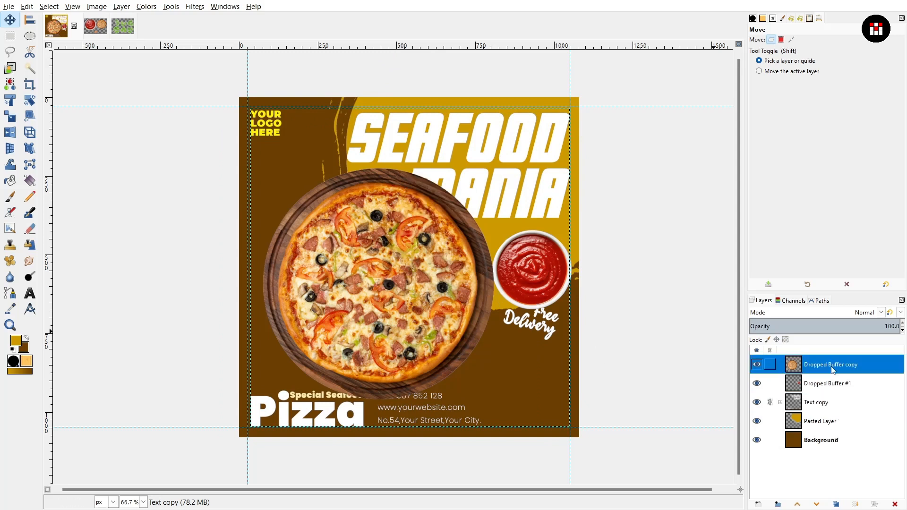
key(shift+s)
click(413, 253)
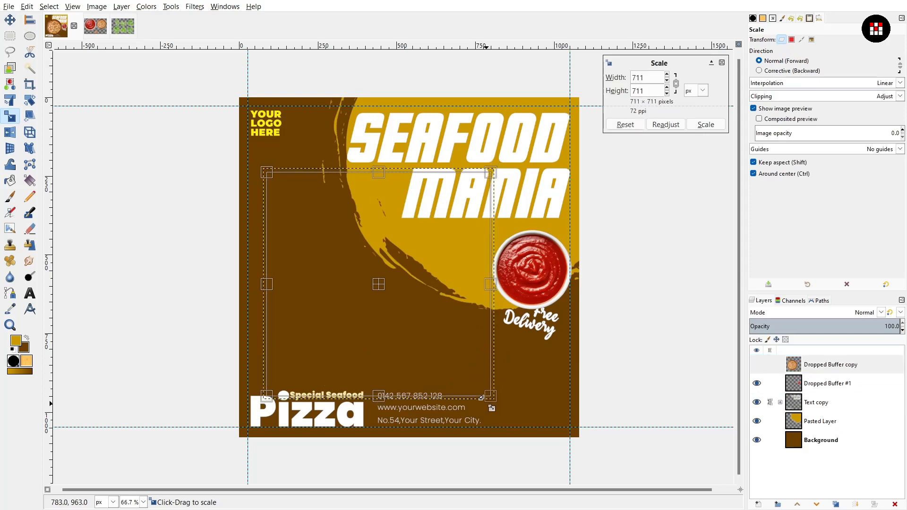
drag(471, 387, 468, 384)
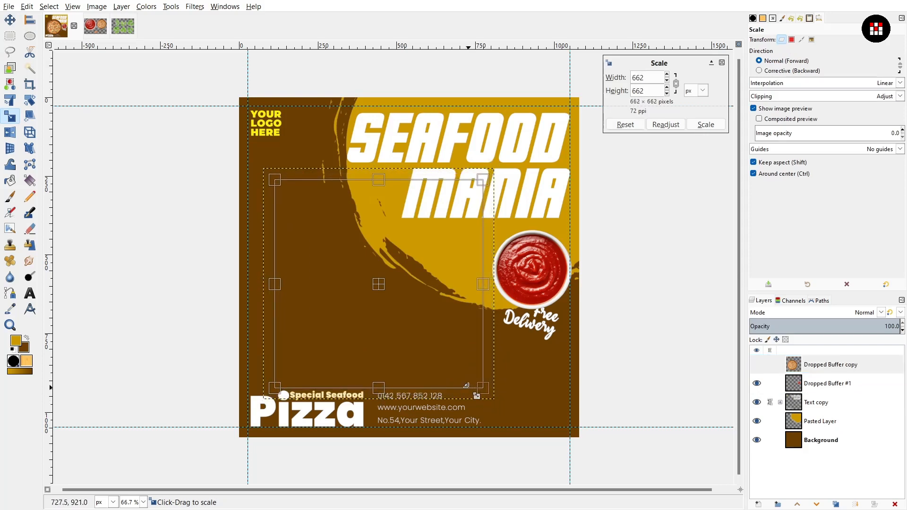
key(Return)
scroll(364, 287, up, 2)
scroll(364, 287, down, 2)
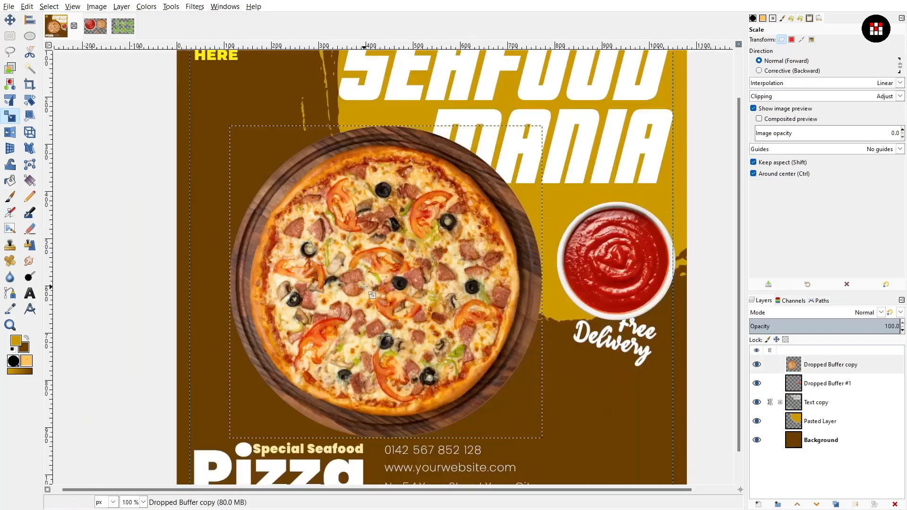
- Shift the pizza and sauce bowl slightly left and up, and move the golden brush stroke upward behind them
key(m)
drag(388, 270, 381, 267)
drag(528, 282, 519, 280)
click(547, 241)
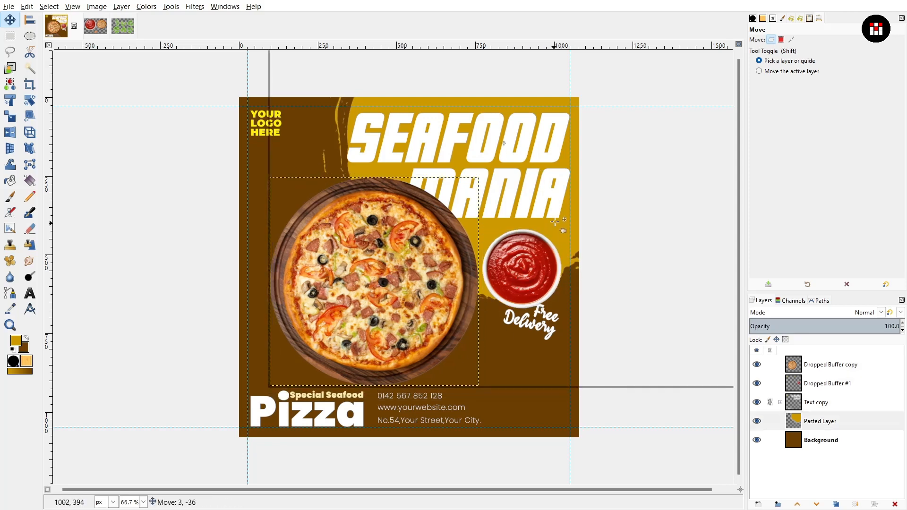
- Scale the sauce bowl layer, Dropped Buffer #1, down around its centre
key(shift+s)
click(562, 302)
mouse_move(558, 299)
mouse_down()
mouse_move(550, 294)
mouse_move(558, 299)
mouse_up()
key(Return)
ctrl+scroll(540, 274, up, 2)
ctrl+scroll(540, 274, down, 2)
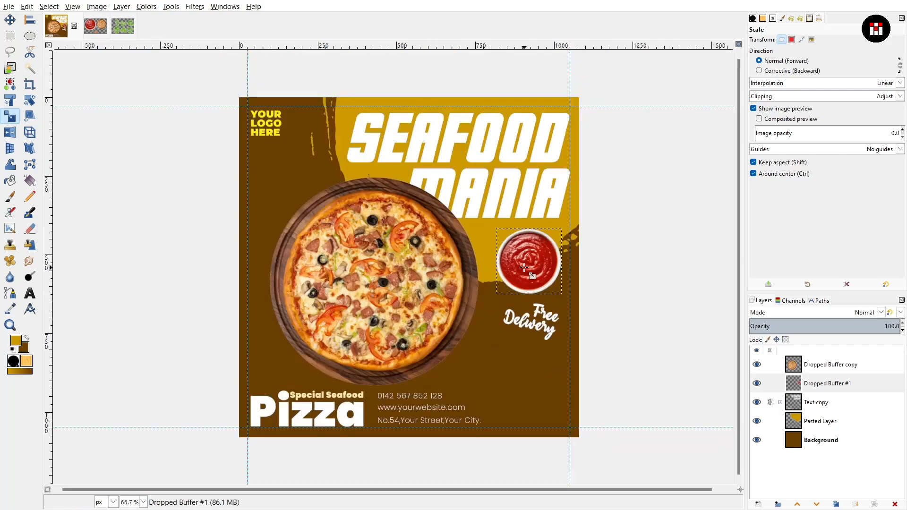
- Nudge the sauce bowl slightly left and down, between the headline and the Free Delivery text
key(m)
drag(527, 260, 523, 264)
drag(425, 460, 508, 440)
- Start a Drop Shadow on the pizza layer, Dropped Buffer copy, and set its linked X and Y offsets to 0
drag(441, 263, 444, 261)
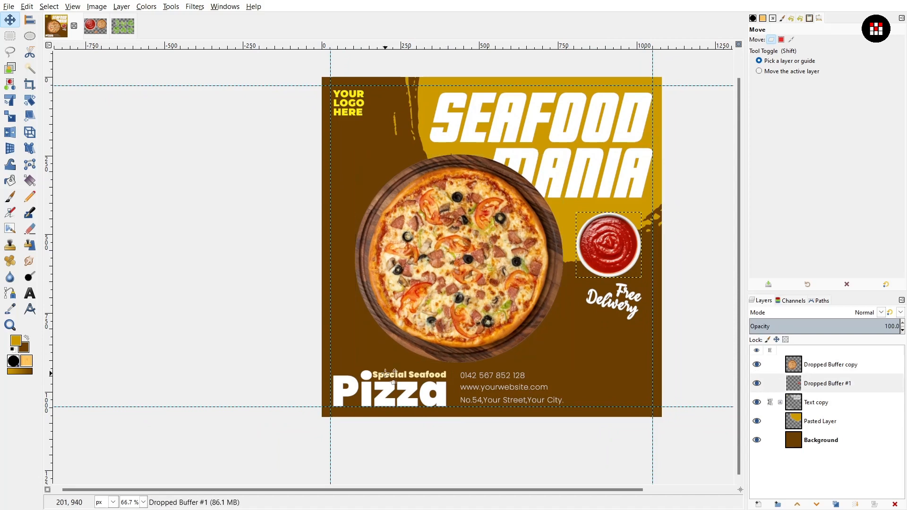
click(195, 6)
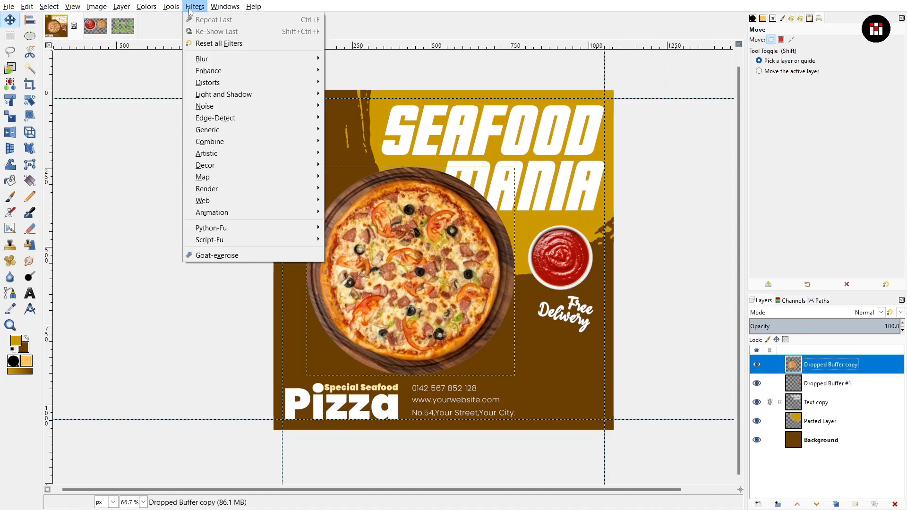
mouse_move(312, 94)
click(360, 168)
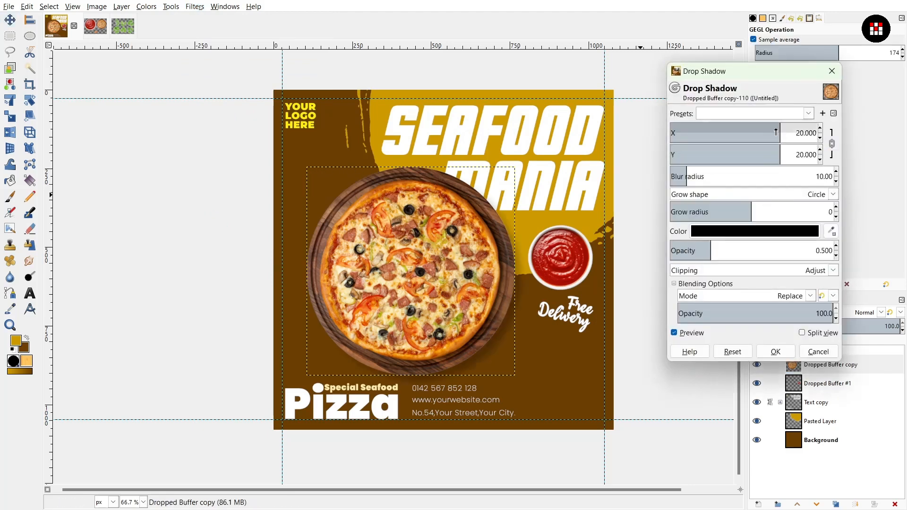
drag(778, 134, 734, 134)
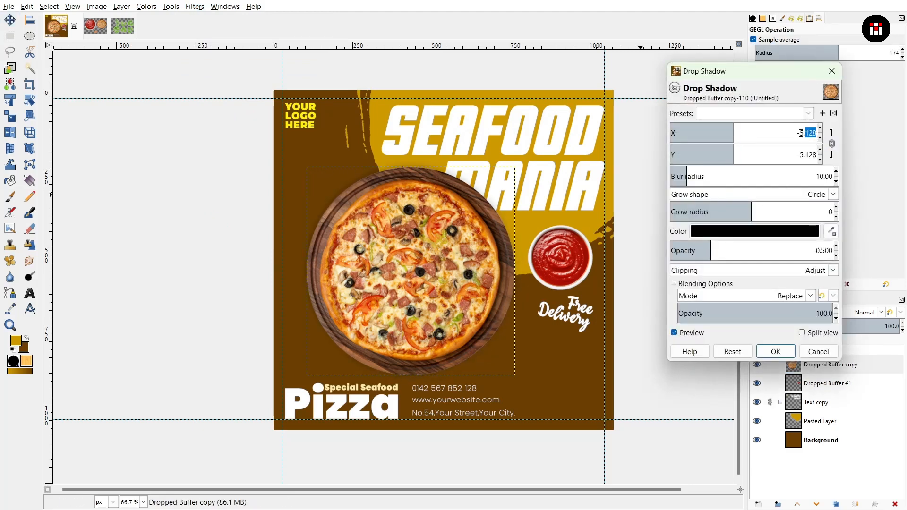
drag(801, 133, 804, 132)
double_click(799, 133)
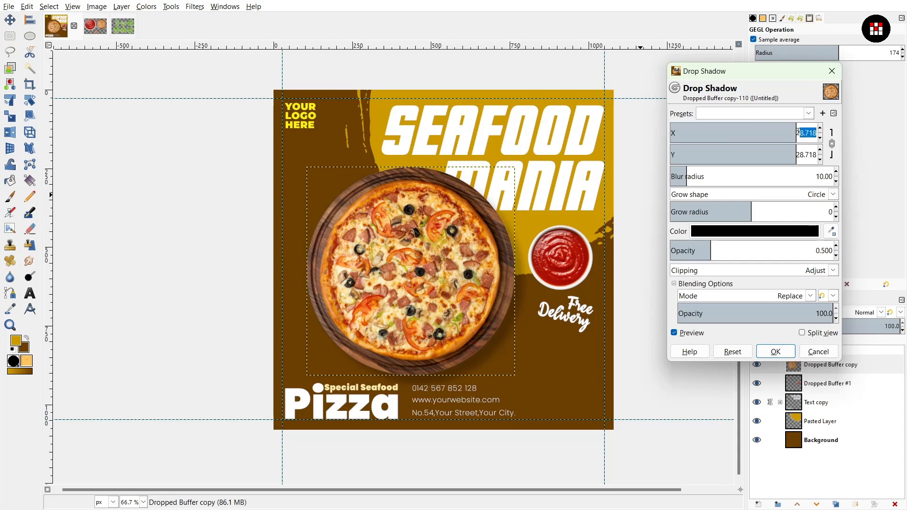
text(0)
key(Return)
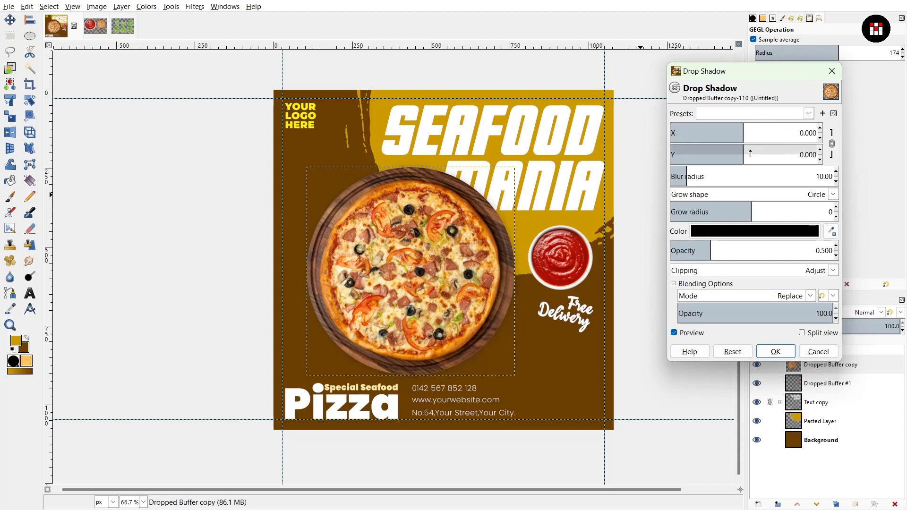
- Unlink the shadow offsets, set X to about 21.5 and the shadow opacity to 0.590, and apply the drop shadow to the pizza
click(832, 144)
click(748, 134)
drag(747, 133, 782, 130)
click(718, 243)
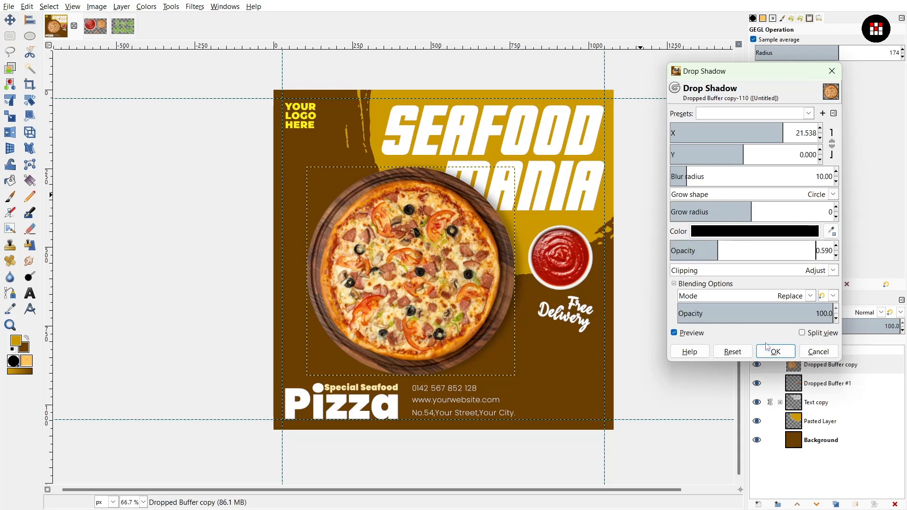
click(775, 351)
- Apply a Drop Shadow to the sauce bowl layer, Dropped Buffer #1, using the last used preset
click(826, 383)
key(ctrl+shift+f)
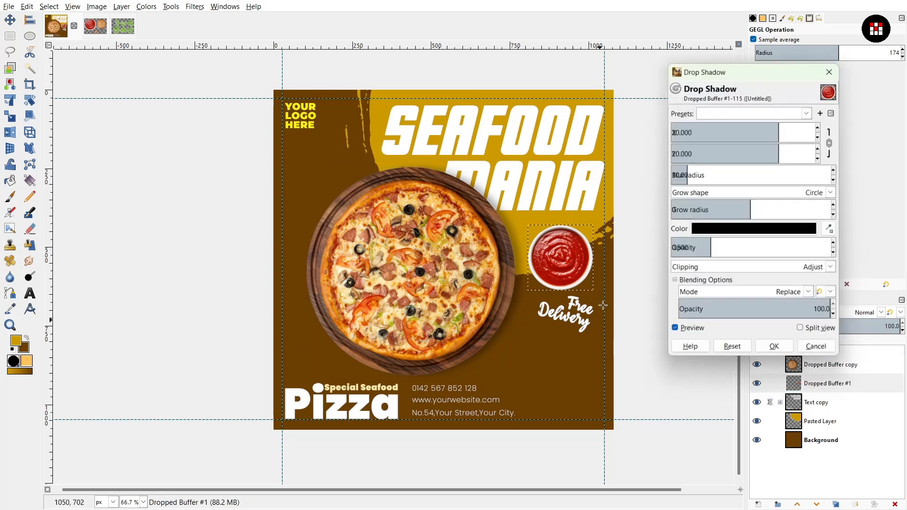
click(805, 113)
click(800, 127)
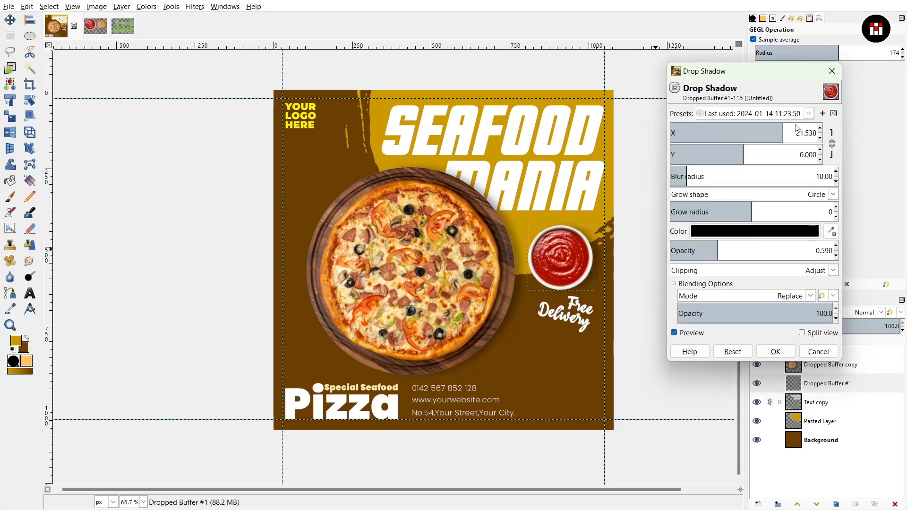
click(770, 352)
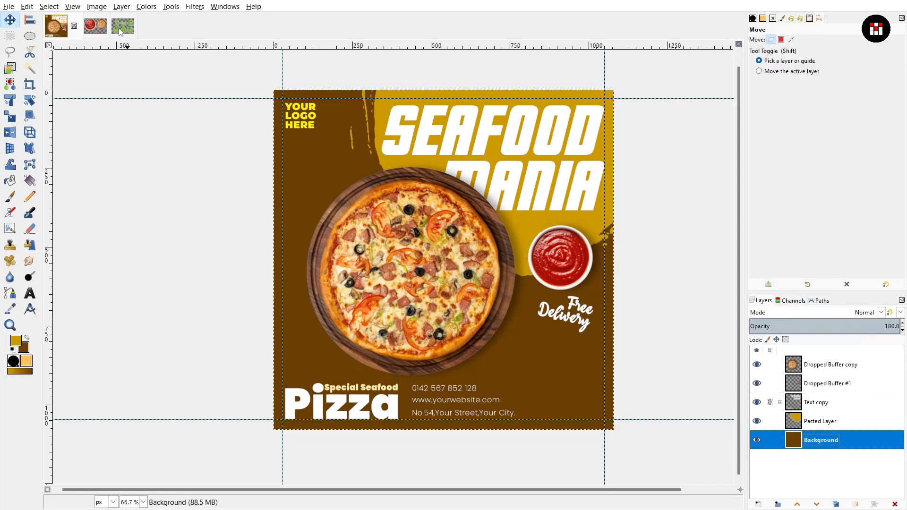
- In the coriander image, outline the upper-right leaf with a free selection and copy it
click(122, 28)
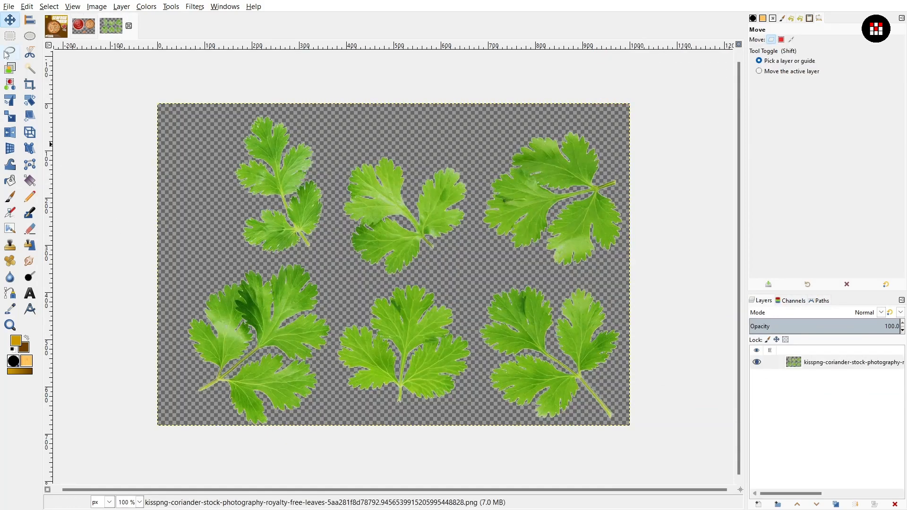
key(f)
mouse_move(480, 195)
mouse_down()
mouse_move(544, 124)
mouse_move(631, 162)
mouse_move(637, 251)
mouse_move(591, 282)
mouse_up()
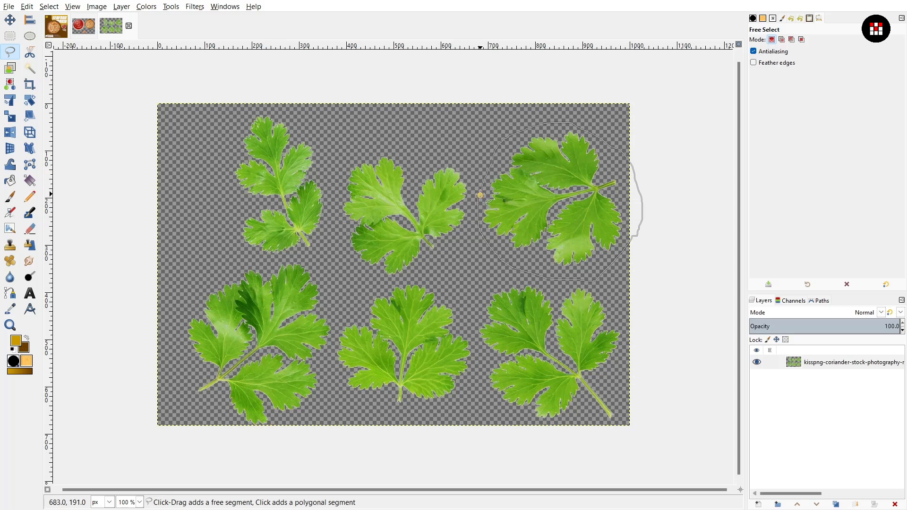
key(Return)
right_click(583, 185)
mouse_move(602, 209)
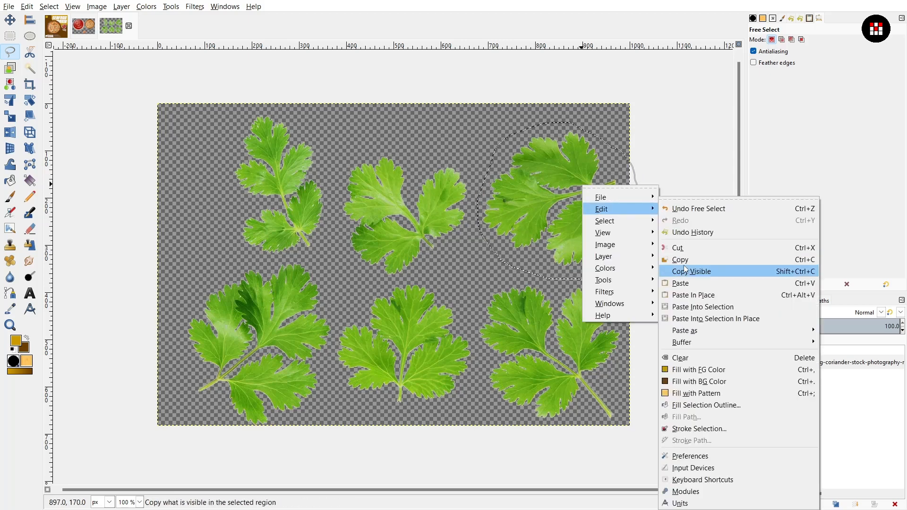
click(685, 269)
- Return to the poster image and paste the copied leaf as a new layer directly above the Background
click(56, 26)
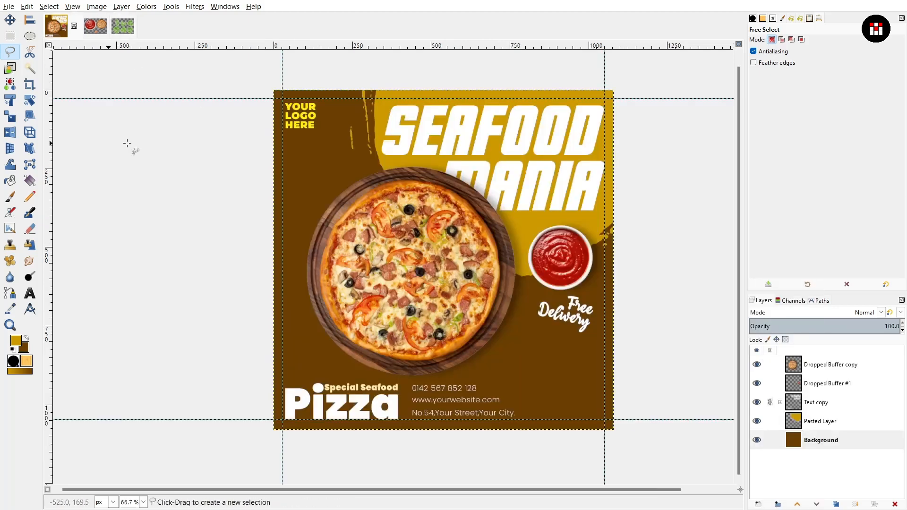
right_click(449, 265)
mouse_move(469, 290)
mouse_move(661, 330)
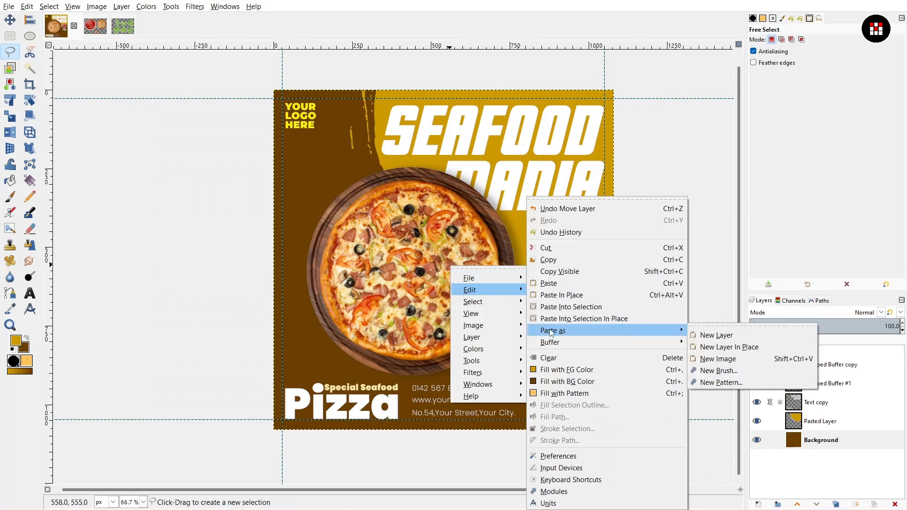
click(716, 335)
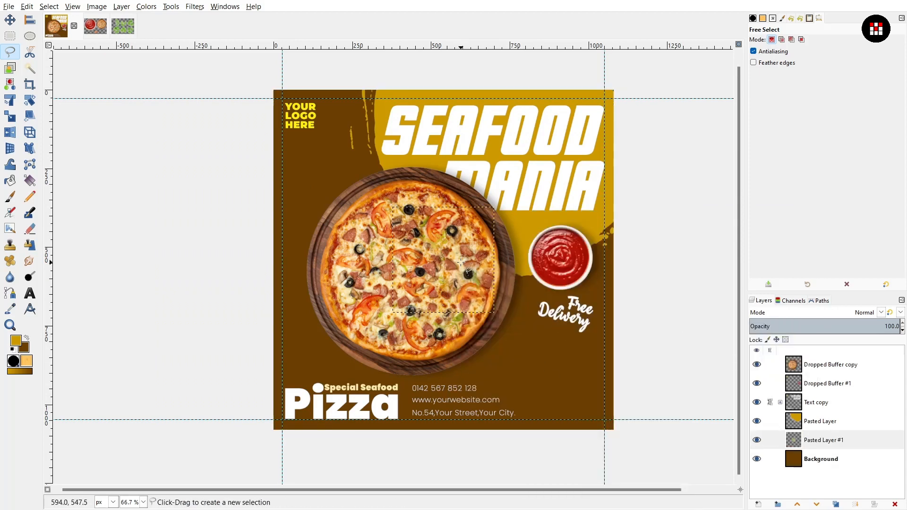
- Hide the pizza layer temporarily, move the leaf to the poster's left side, and show the pizza again
key(m)
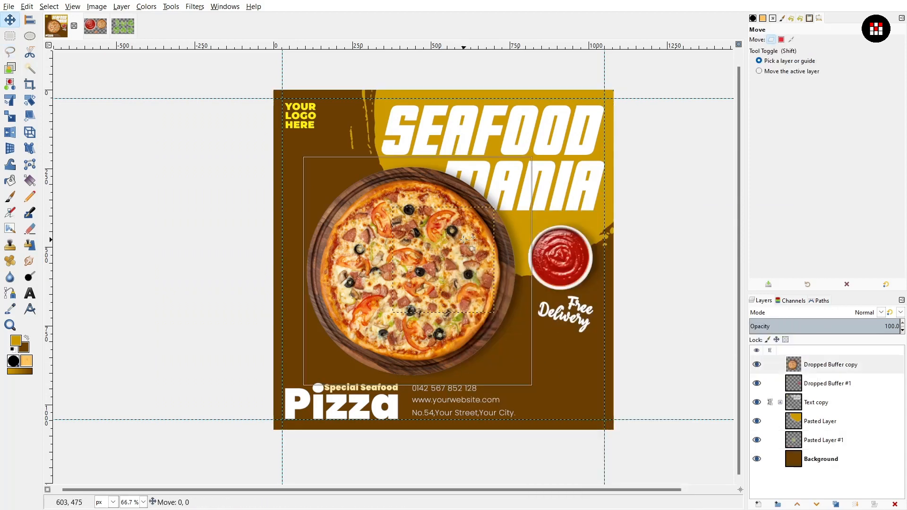
click(757, 366)
drag(464, 269, 354, 293)
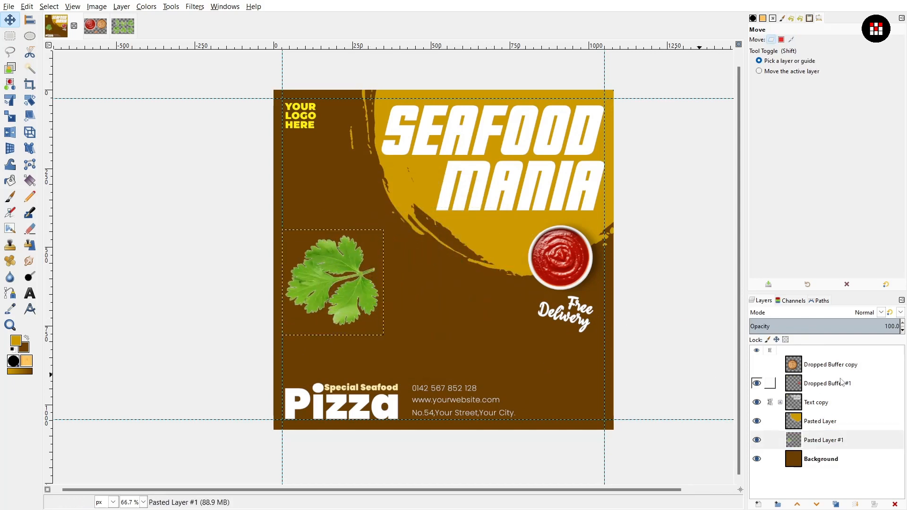
click(757, 365)
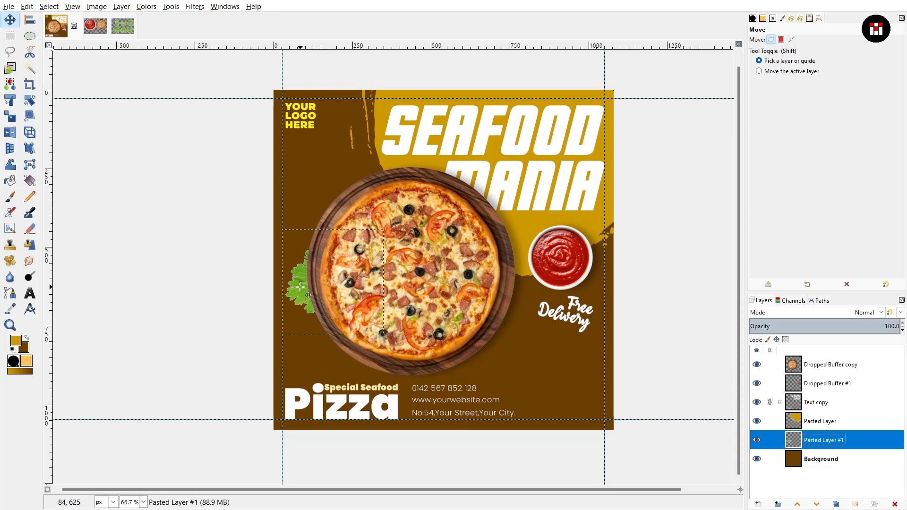
- Rotate the leaf layer by about 59.71° and position it peeking out from under the pizza board's lower-left edge
drag(301, 287, 279, 296)
key(shift+r)
click(334, 309)
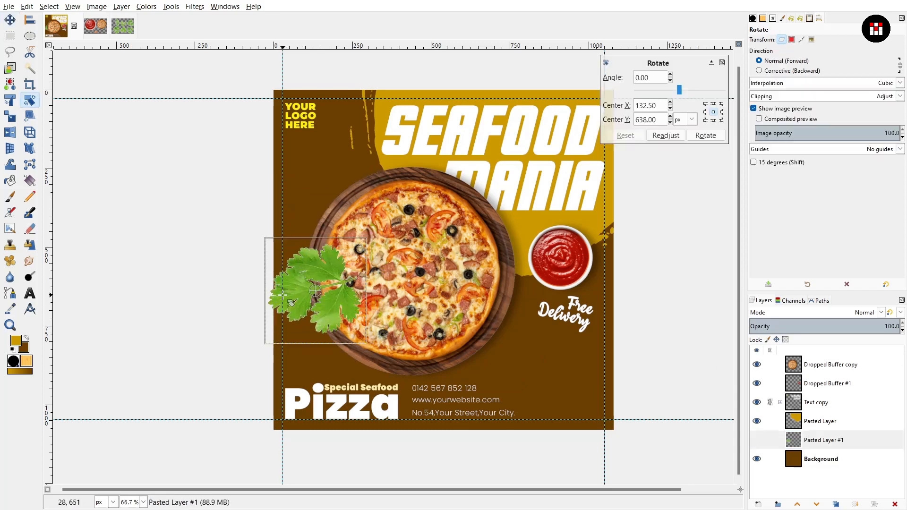
drag(334, 309, 301, 308)
key(Return)
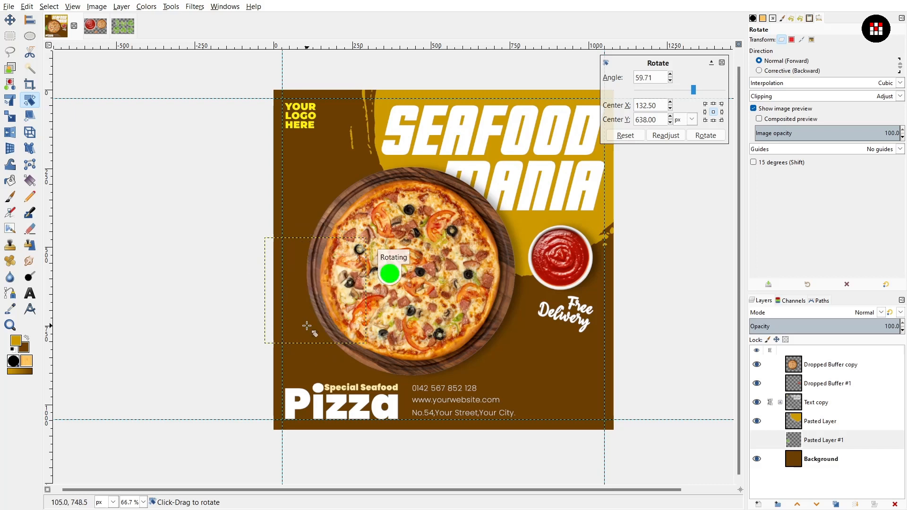
drag(302, 317, 318, 333)
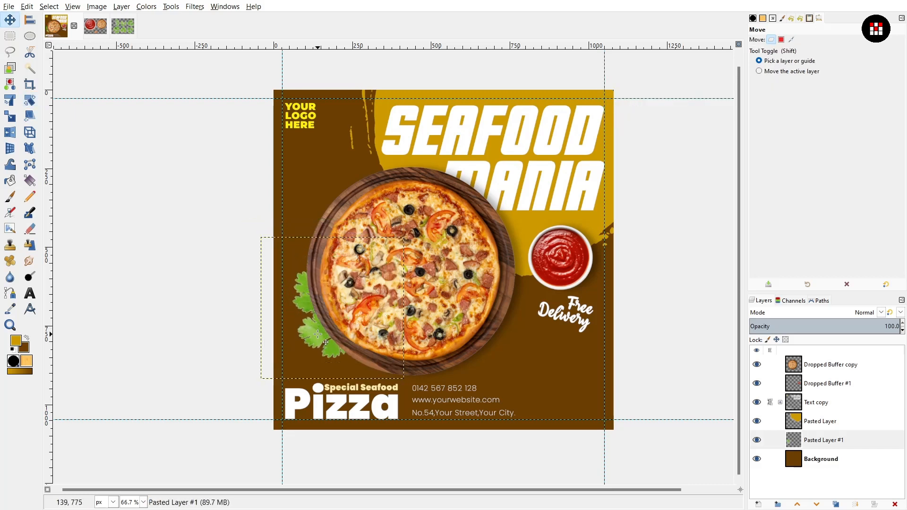
- In the coriander image, outline the upper-left sprig with a free selection and copy it
click(123, 26)
key(f)
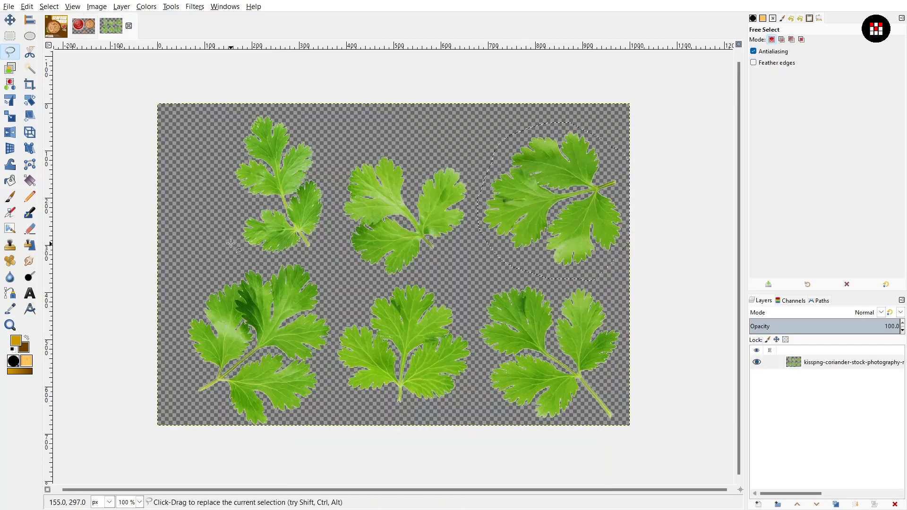
mouse_move(230, 243)
mouse_down()
mouse_move(223, 189)
mouse_move(240, 123)
mouse_move(279, 94)
mouse_move(312, 138)
mouse_move(326, 179)
mouse_up()
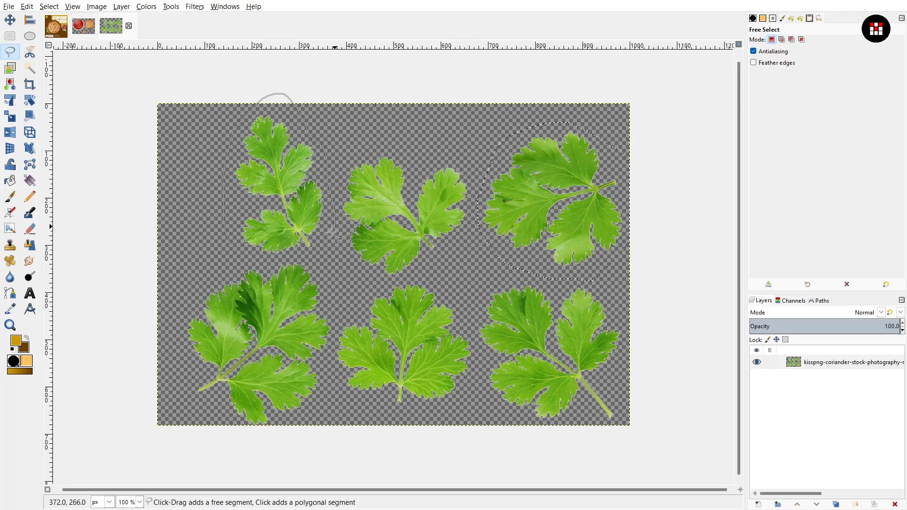
click(230, 243)
right_click(292, 178)
mouse_move(303, 196)
click(386, 259)
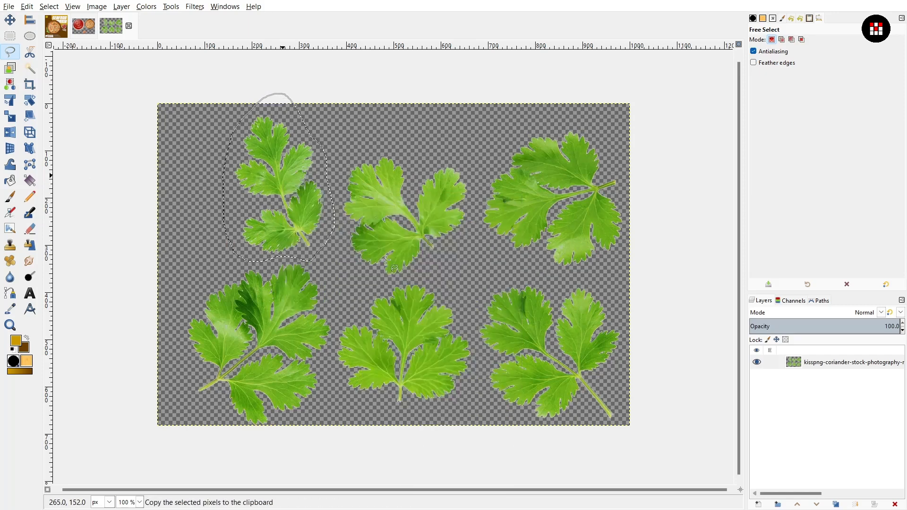
- Return to the poster image
click(55, 26)
right_click(432, 276)
mouse_move(468, 300)
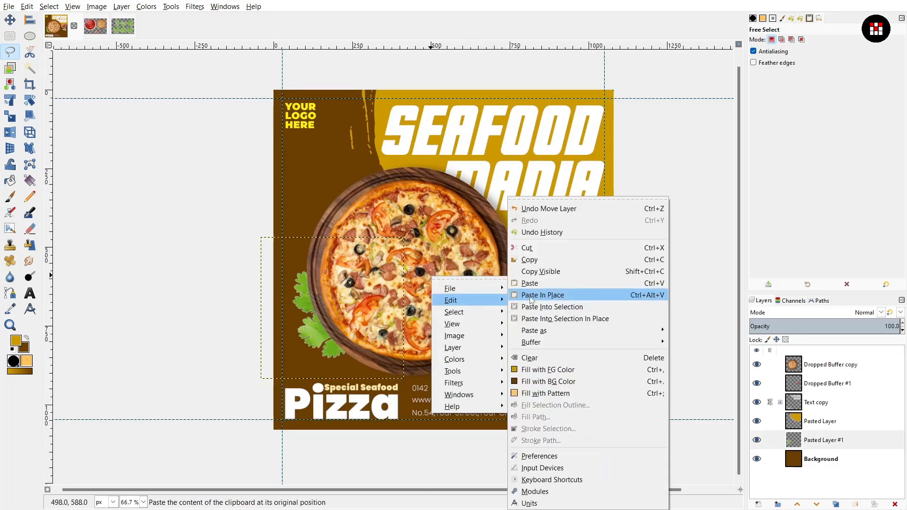
click(531, 283)
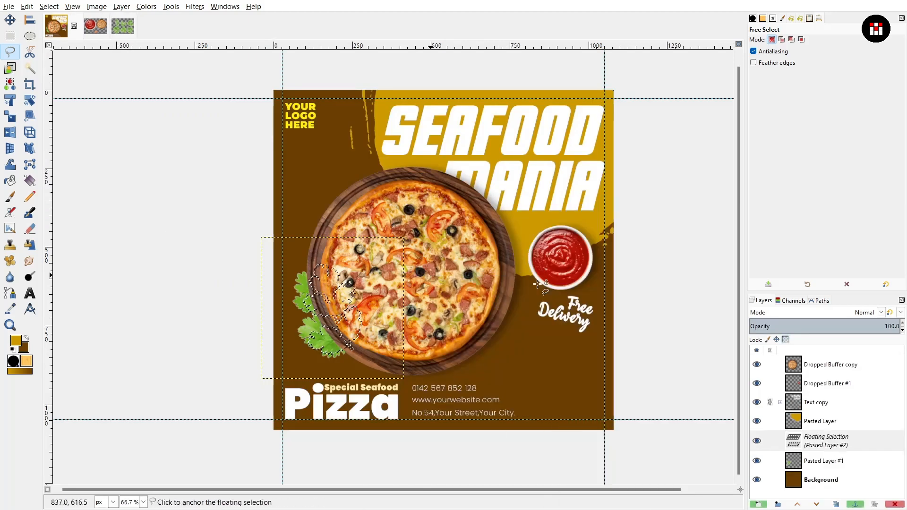
click(540, 284)
- Paste the copied coriander sprig as a new layer directly above the first leaf's layer
right_click(469, 242)
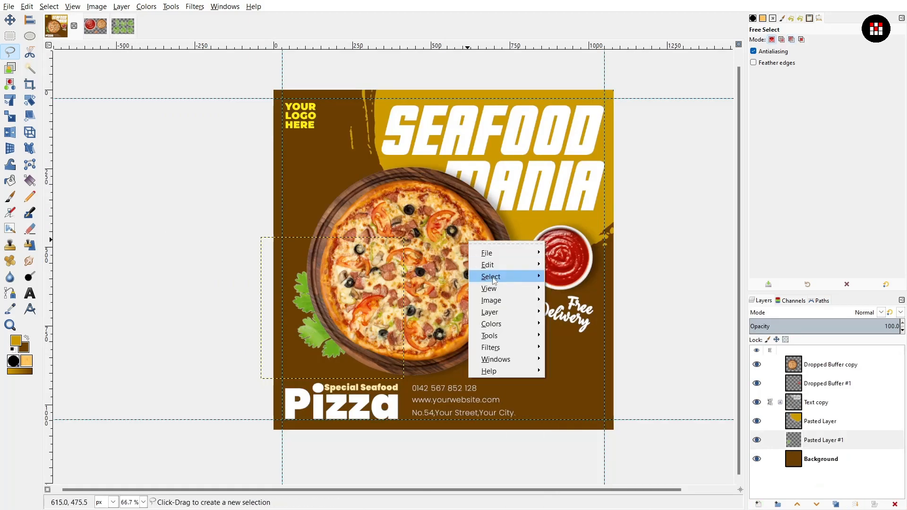
mouse_move(492, 264)
mouse_move(573, 331)
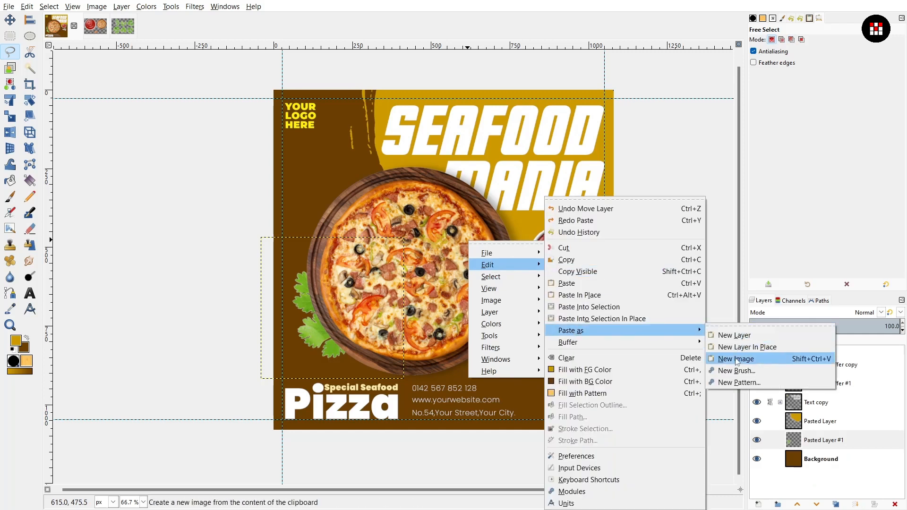
click(734, 335)
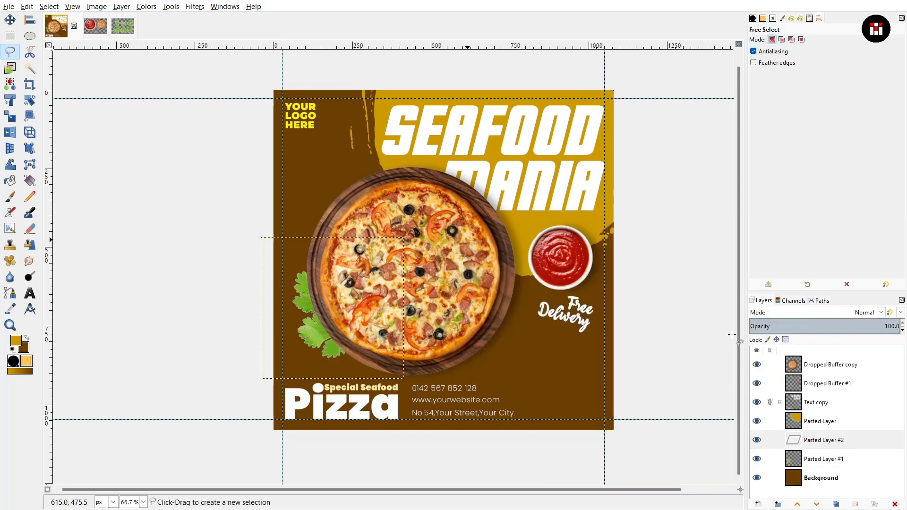
- With the pizza temporarily hidden, move the new sprig to the board's right side and raise its layer above the golden brush stroke
click(756, 364)
key(m)
drag(339, 300, 508, 267)
drag(817, 445, 823, 417)
click(756, 364)
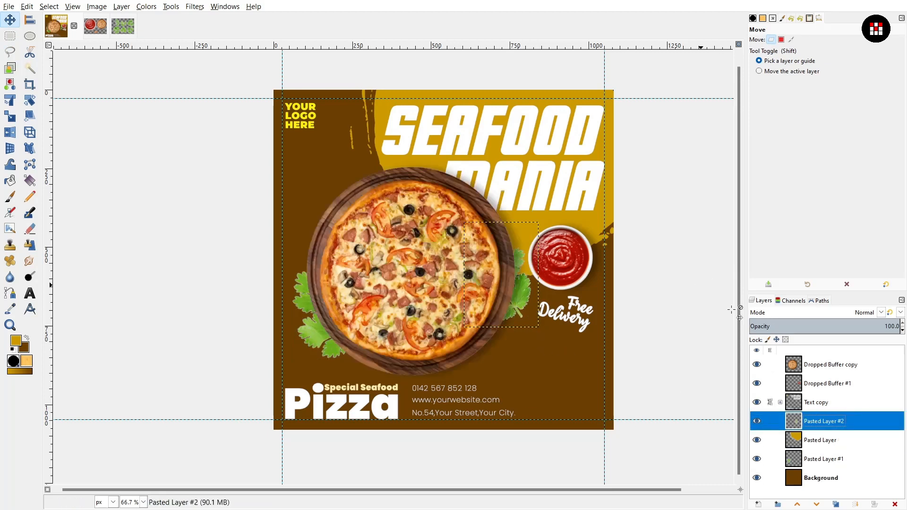
- Tuck the right-hand sprig closer under the pizza board's edge and rotate its layer
drag(528, 287, 504, 299)
key(shift+r)
key(Return)
scroll(502, 289, up, 1)
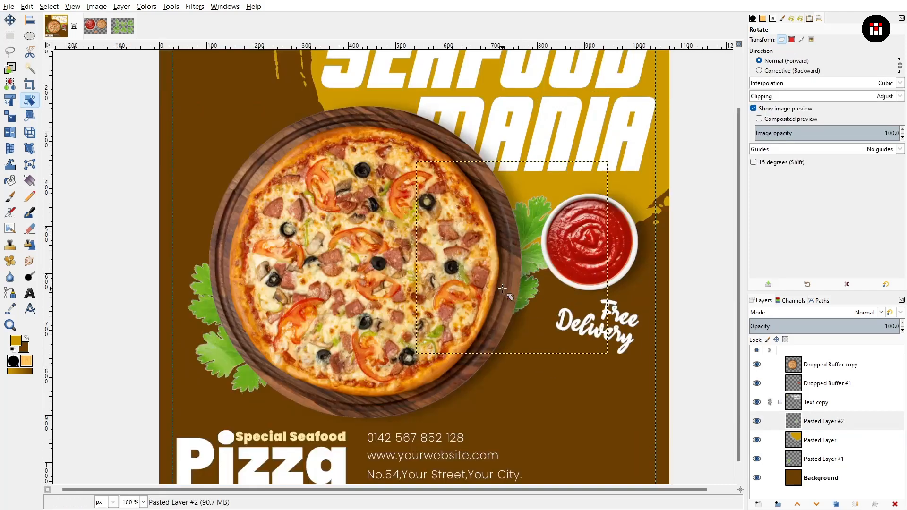
- Nudge the sauce bowl slightly to the right and fine-tune the sprig's position between the pizza board and the bowl
key(m)
mouse_move(524, 265)
mouse_down()
mouse_move(524, 248)
mouse_move(540, 264)
mouse_move(519, 281)
mouse_move(513, 267)
mouse_move(523, 266)
mouse_up()
key(ctrl+z)
drag(606, 254, 616, 258)
drag(530, 220, 532, 219)
- Rename the right-hand sprig's layer to leaf and the lower-left sprig's layer to leaf1
scroll(387, 326, down, 2)
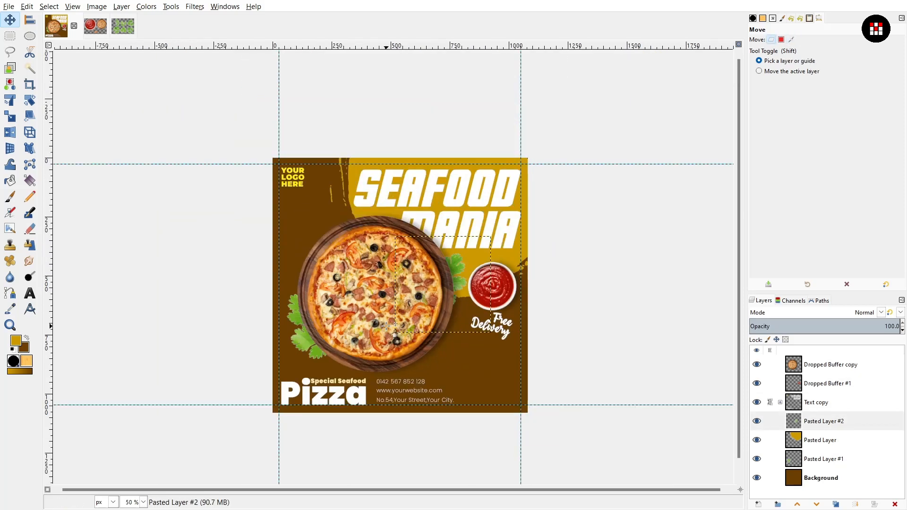
scroll(385, 326, up, 1)
double_click(816, 428)
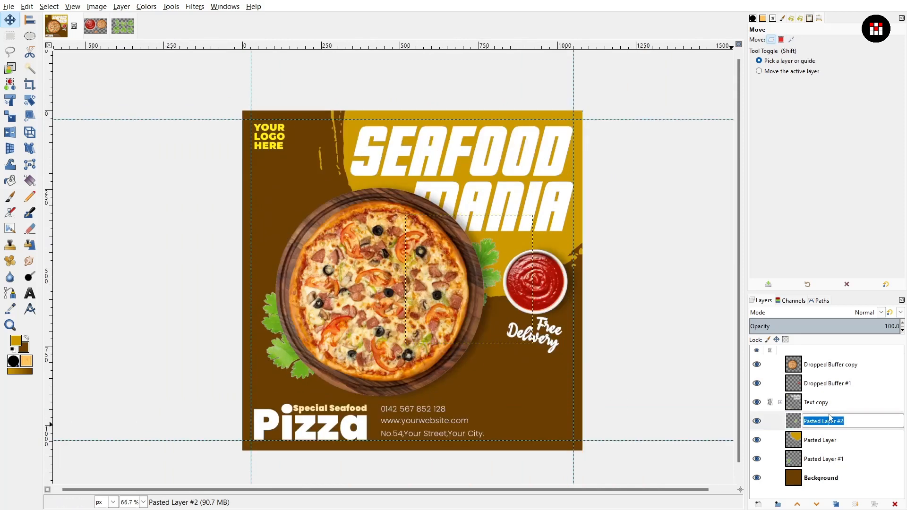
text(leaf)
key(Return)
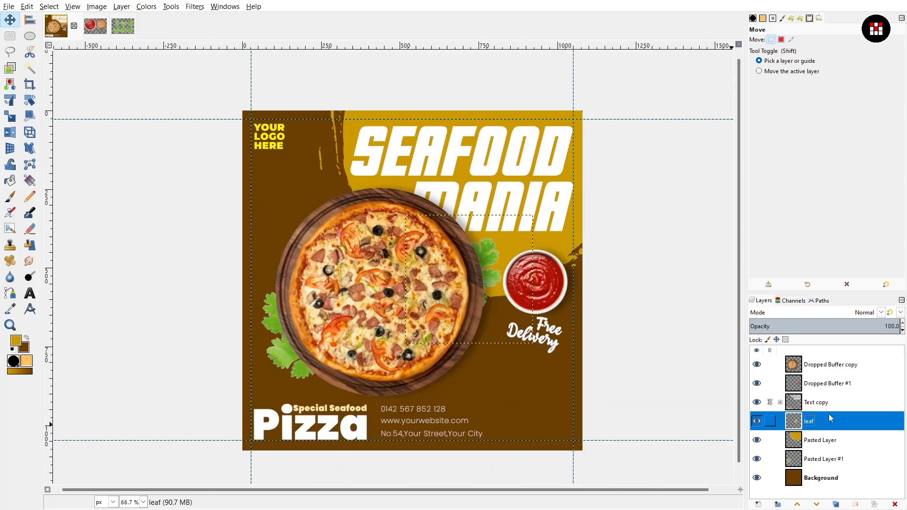
double_click(829, 458)
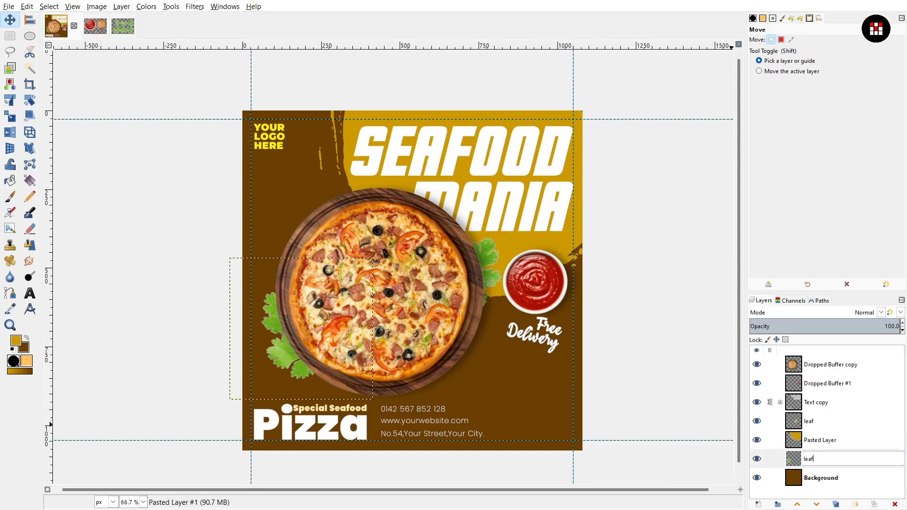
key(Return)
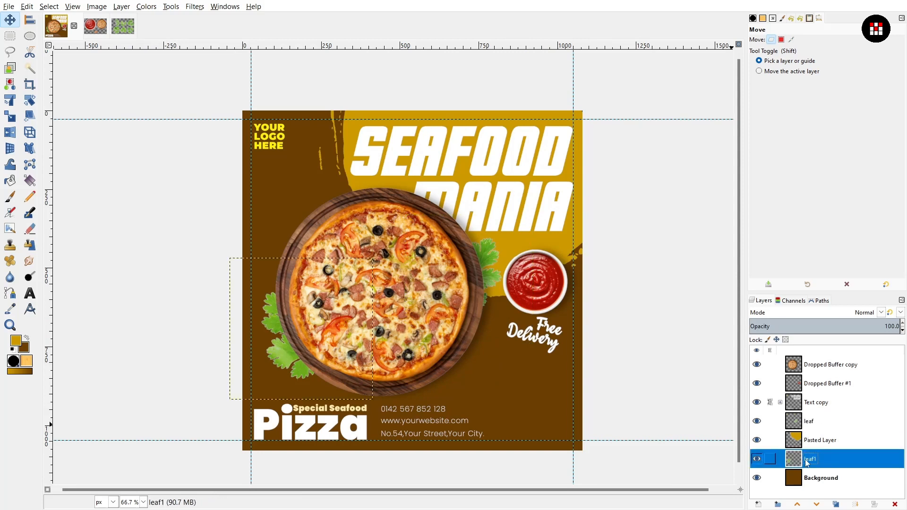
- Add a drop shadow to the leaf1 layer using the last-used preset, with the Y offset set to -35.897
click(194, 6)
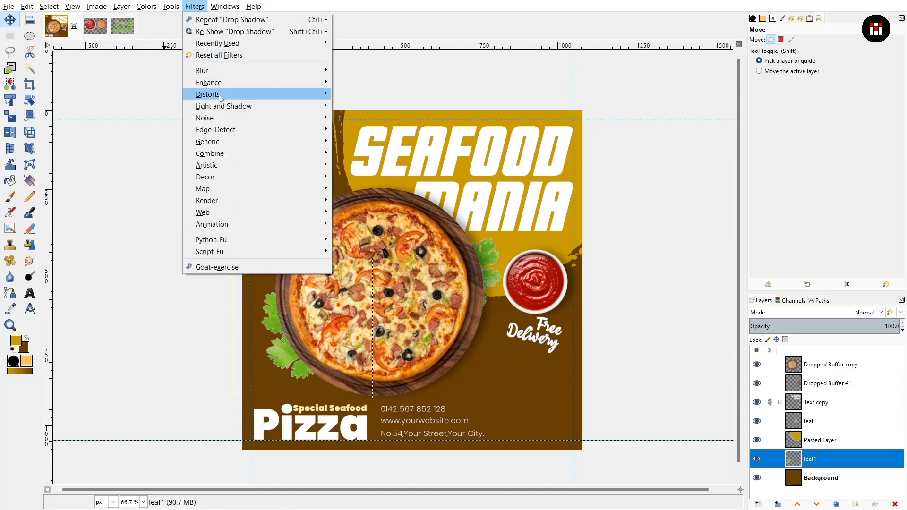
mouse_move(222, 106)
click(382, 180)
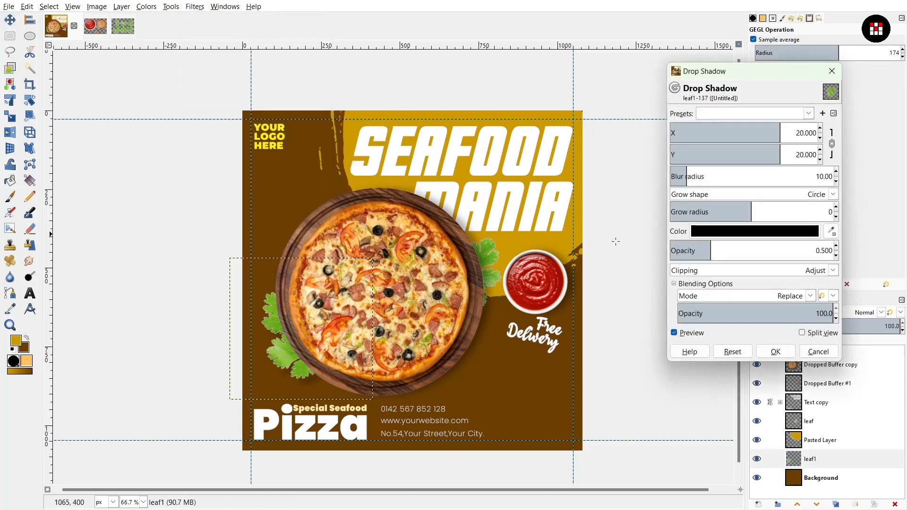
click(809, 114)
click(735, 129)
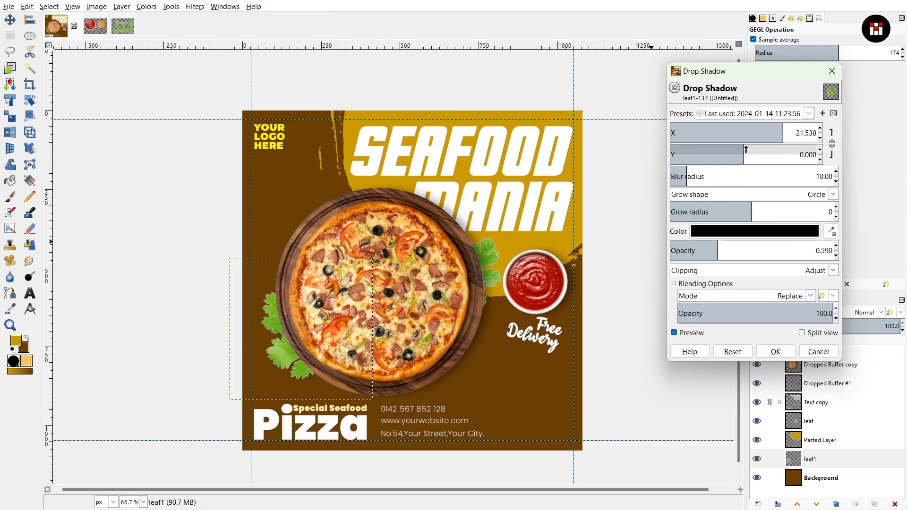
drag(746, 150, 679, 159)
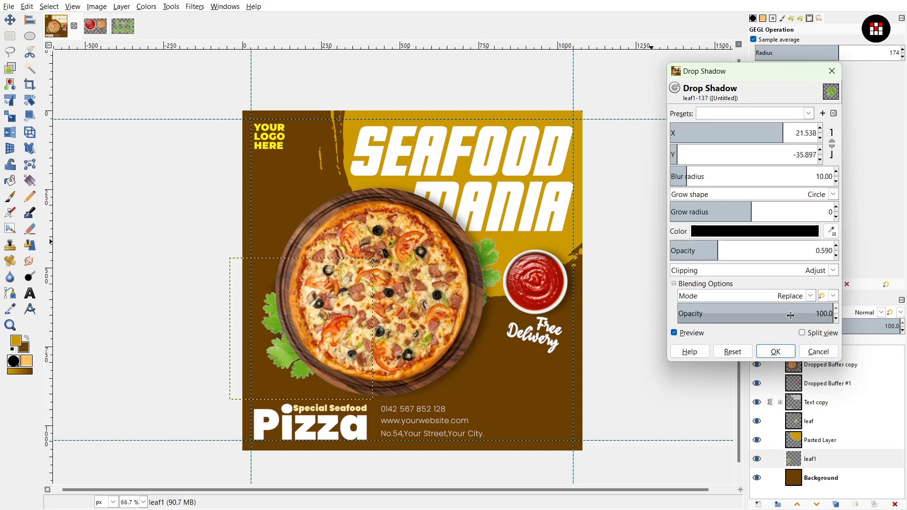
click(772, 352)
- Add a drop shadow to the leaf layer using the last-used preset with X 21.538, Y 0 and opacity 0.590
click(770, 421)
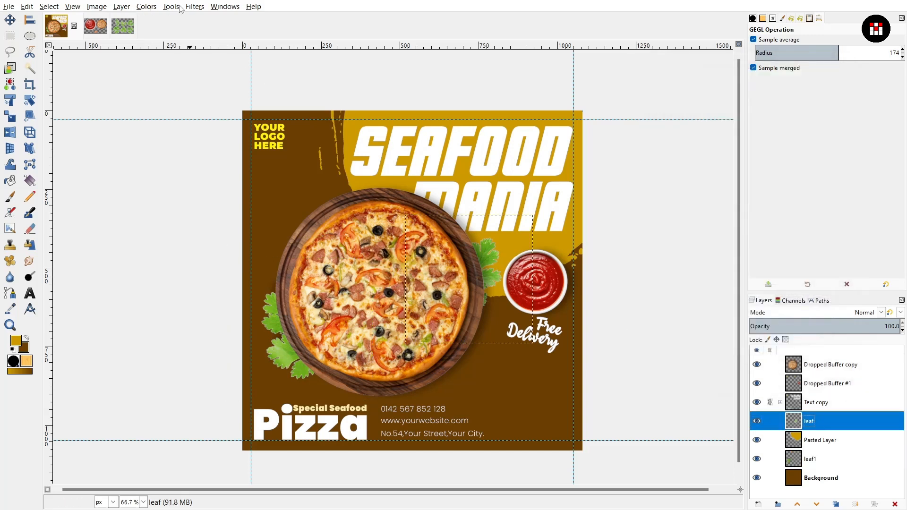
key(ctrl+shift+f)
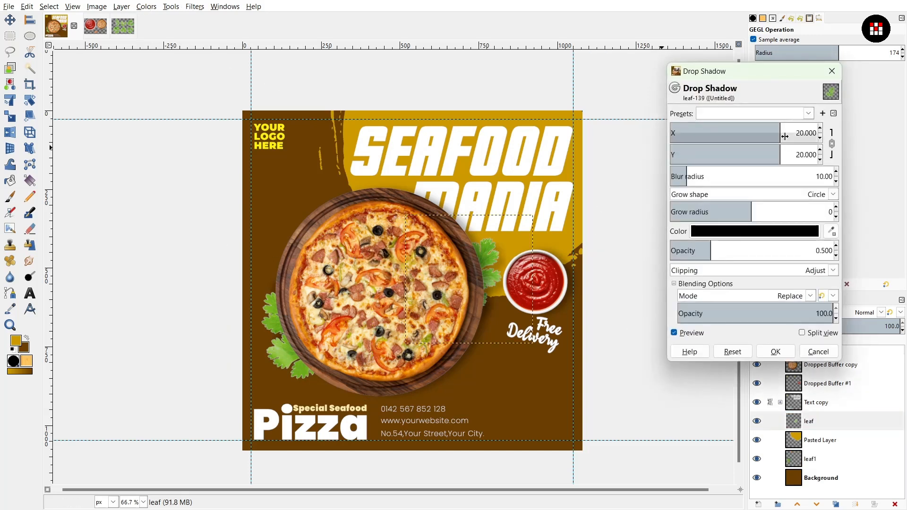
click(809, 113)
click(751, 147)
click(776, 351)
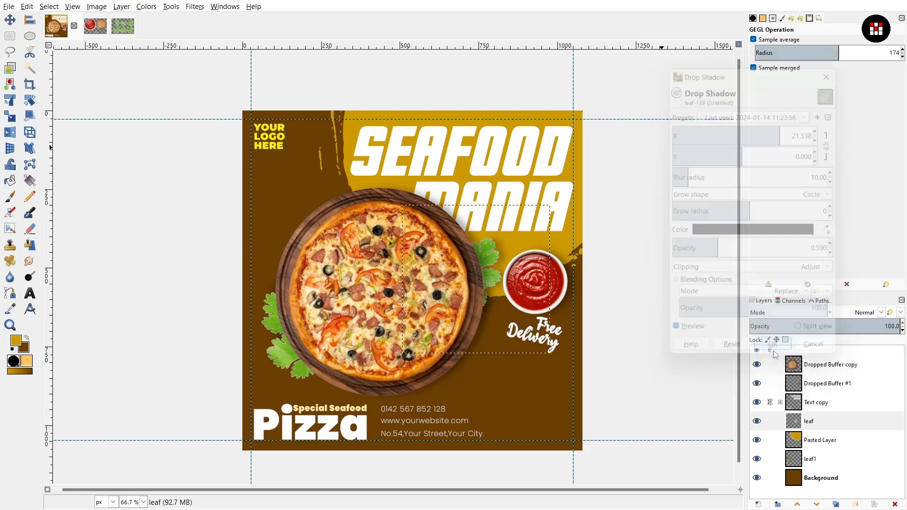
- Select the poster's Background layer, and copy the prawn layer from the image holding the sauce bowl and pizza
click(816, 474)
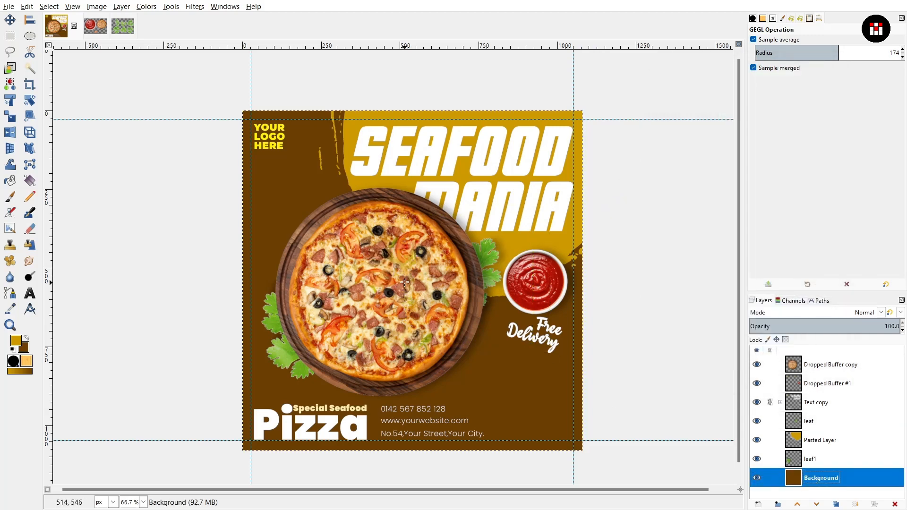
click(95, 26)
click(816, 406)
click(815, 376)
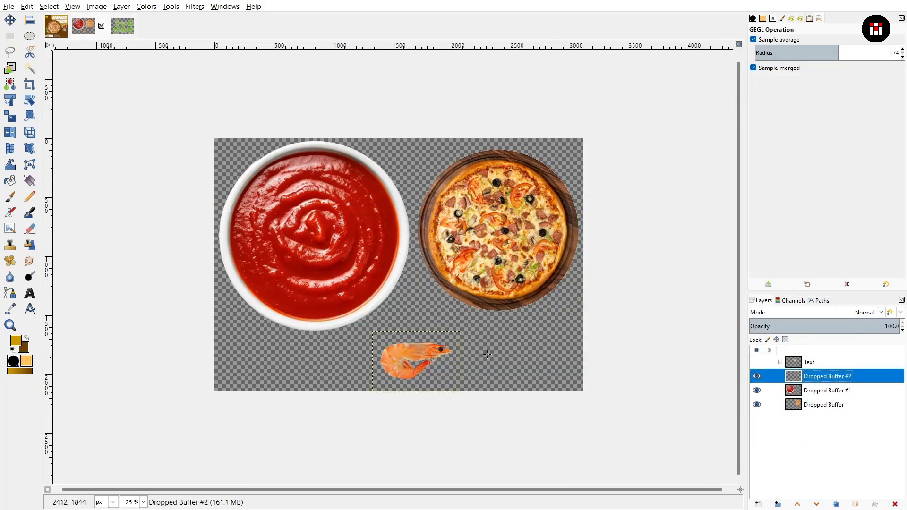
right_click(431, 348)
mouse_move(455, 373)
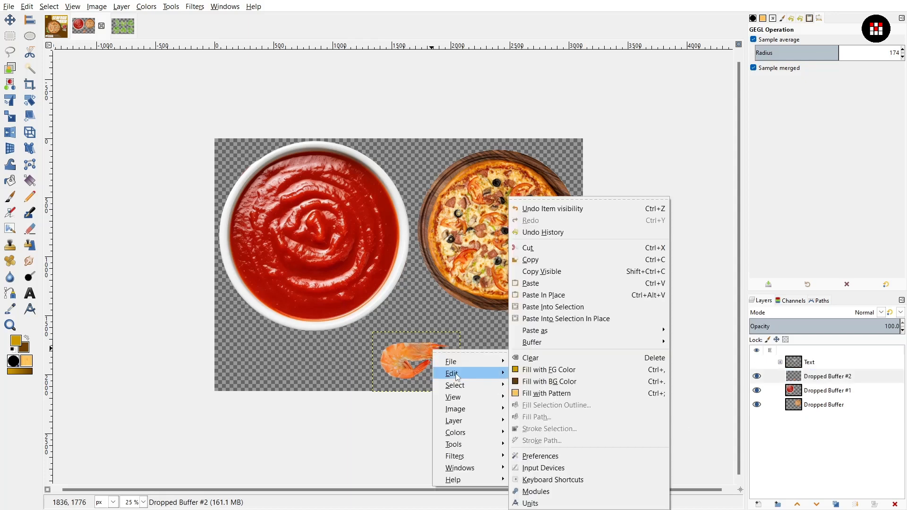
click(543, 259)
- Paste the prawn into the poster as a new layer and raise it above the pizza layer
click(56, 26)
right_click(482, 365)
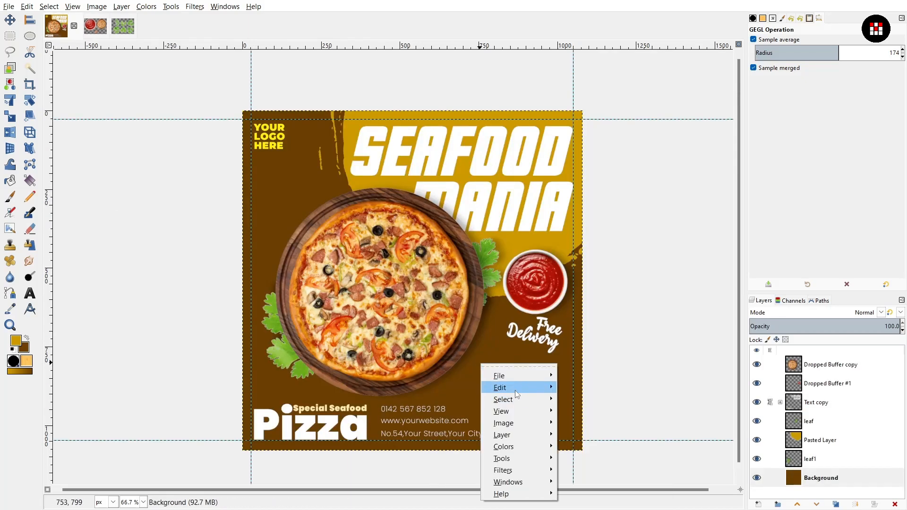
mouse_move(500, 388)
mouse_move(591, 332)
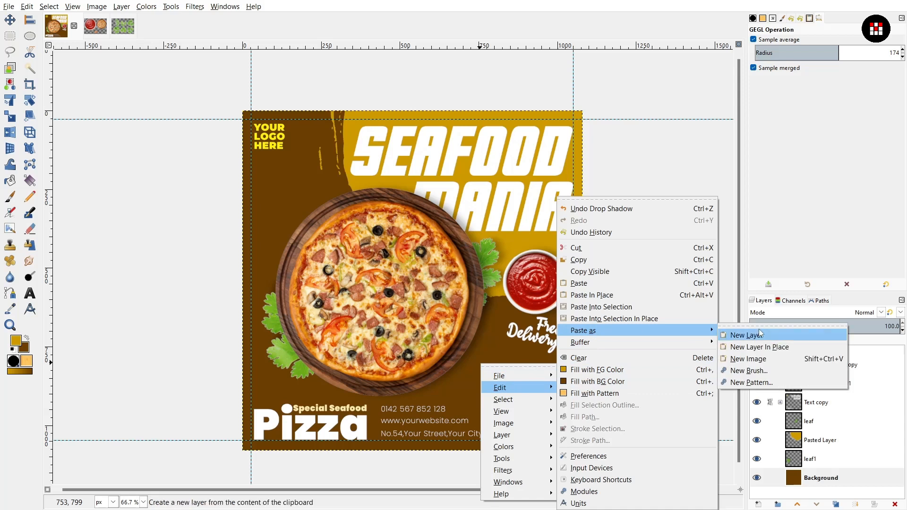
click(751, 331)
key(m)
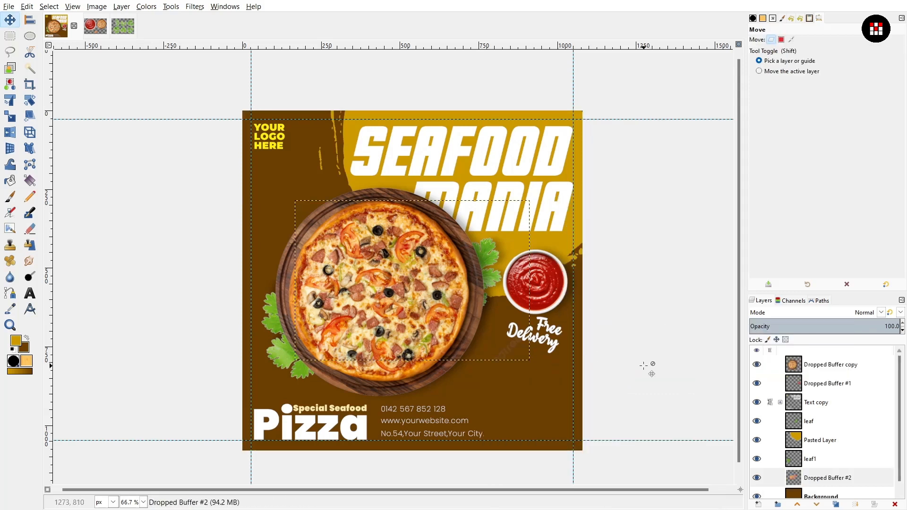
drag(825, 479, 831, 366)
- Move the prawn toward the poster's upper left and scale it to 292 × 200 px, placed above the pizza board
drag(399, 259, 328, 178)
key(shift+s)
click(470, 276)
drag(462, 280, 313, 195)
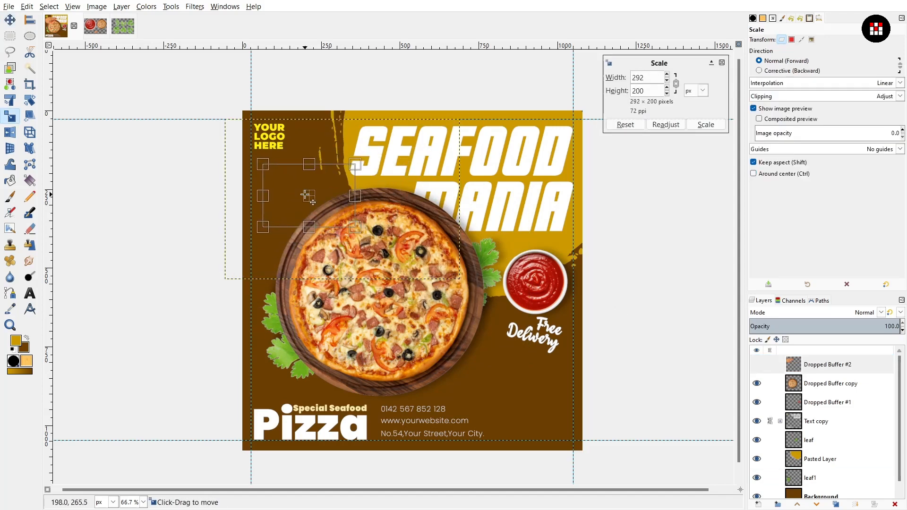
key(Return)
- Scale the prawn down around its center to about half its size
ctrl+scroll(291, 212, up, 1)
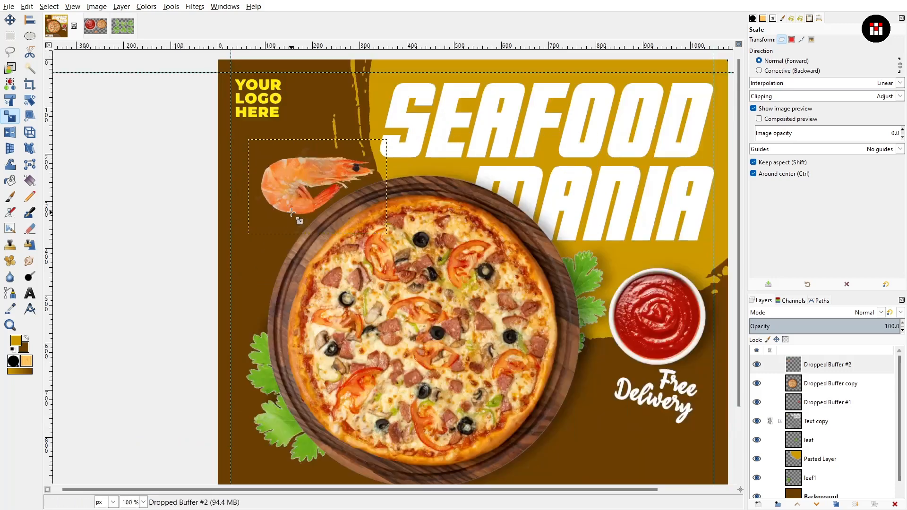
click(298, 184)
drag(387, 242, 337, 214)
key(Return)
click(323, 191)
key(Return)
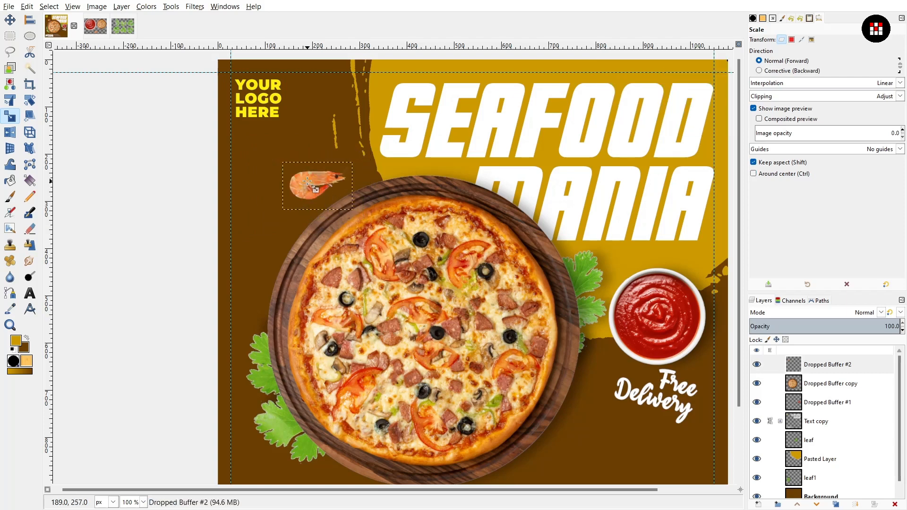
- Rotate the prawn by -65.14° and move it to just below the logo text
key(shift+r)
drag(307, 187, 310, 198)
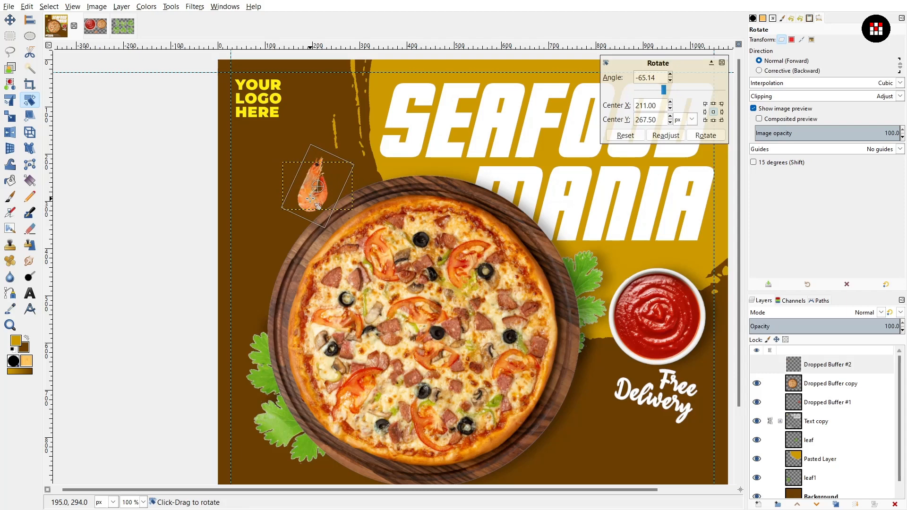
key(Return)
key(m)
drag(307, 195, 263, 184)
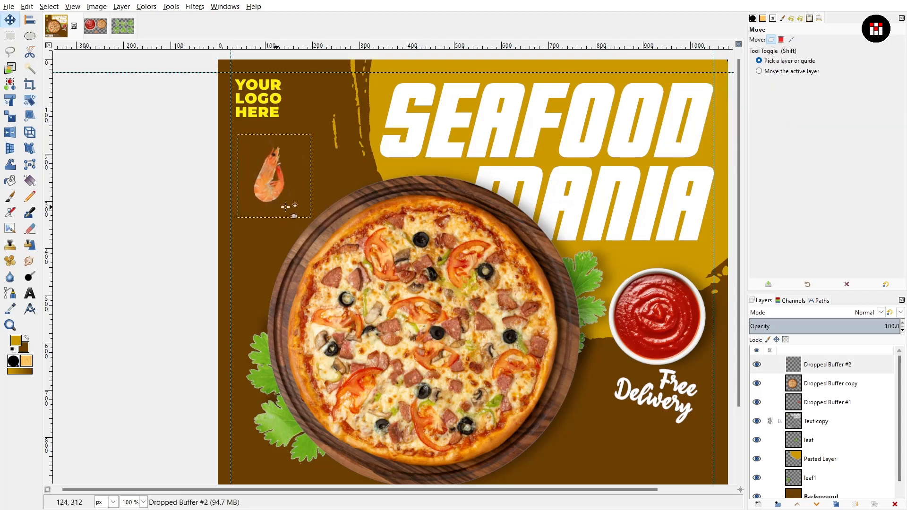
key(minus)
key(minus)
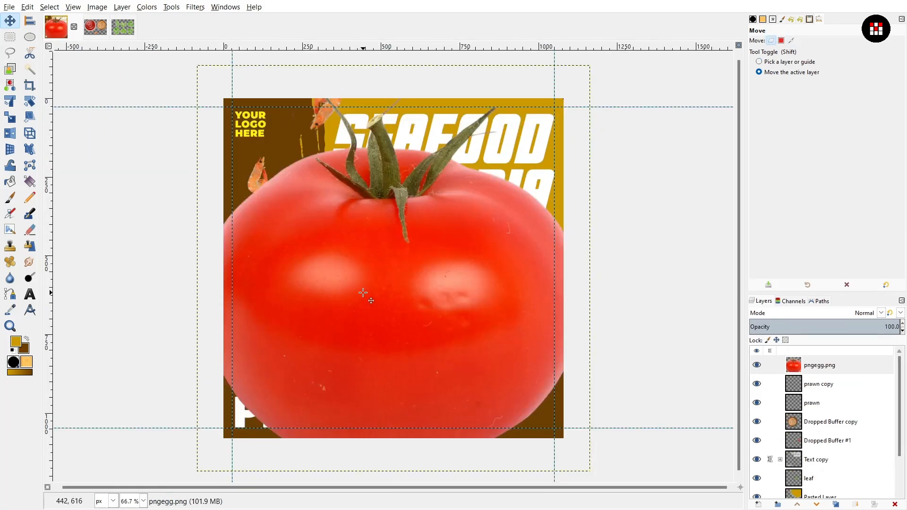
- Scale the tomato layer down to 300 × 310 px and move it to the empty area below the Free Delivery text
key(shift+s)
drag(589, 468, 213, 244)
key(Return)
key(m)
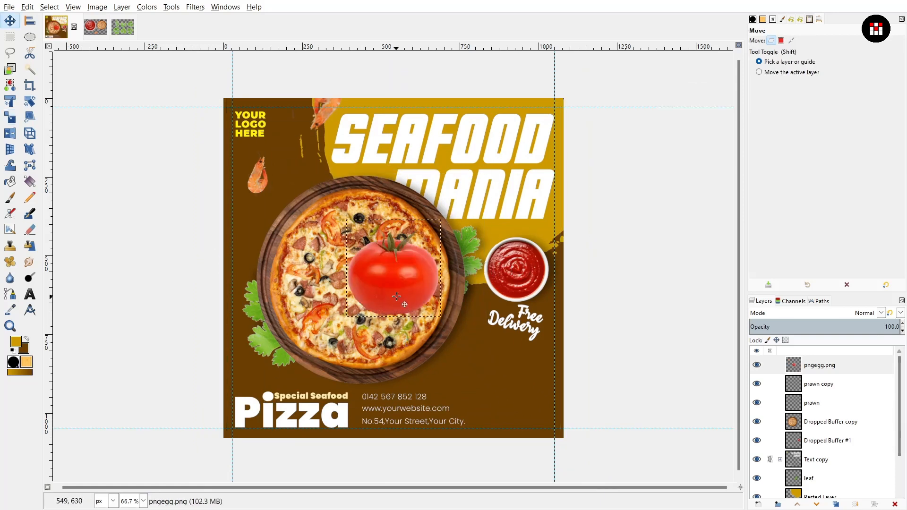
drag(396, 296, 499, 395)
- Scale the tomato layer down in two passes to about 130 px wide, keeping its proportions
key(shift+s)
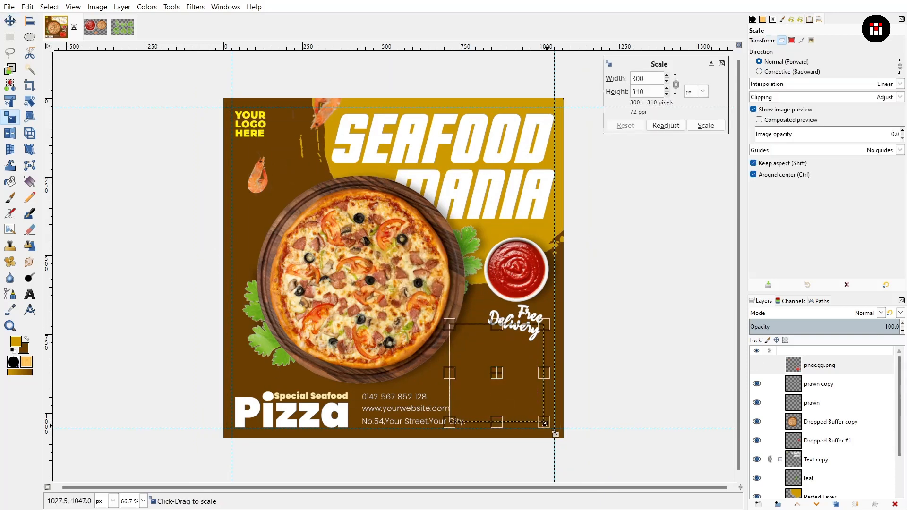
drag(547, 425, 520, 398)
key(Return)
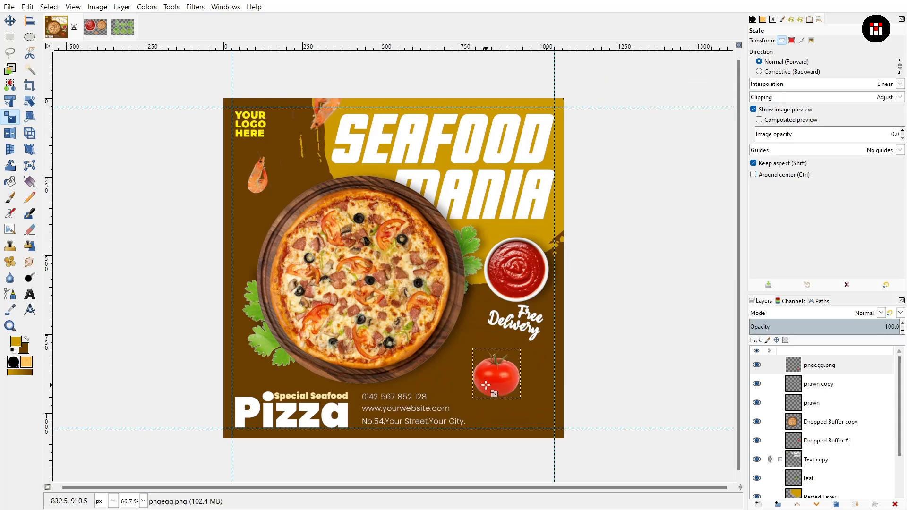
scroll(485, 384, up, 1)
click(514, 371)
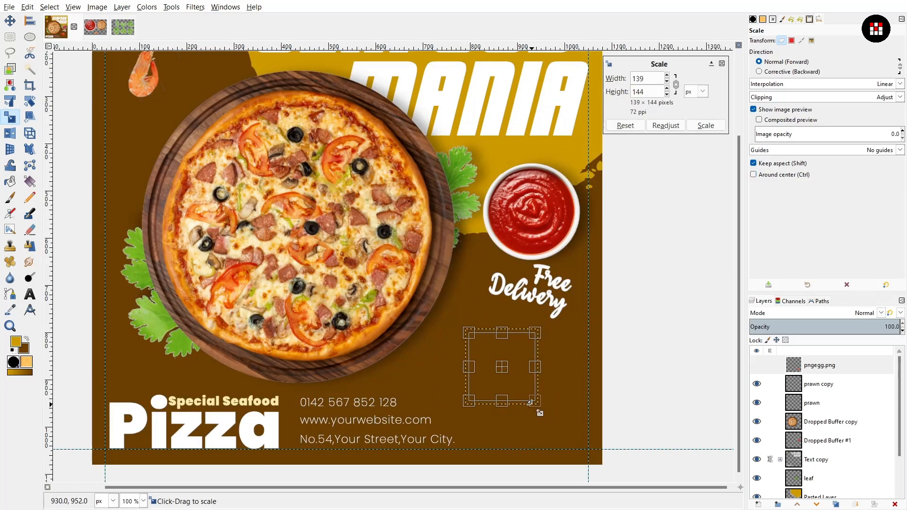
drag(541, 410, 532, 359)
key(Return)
- Rotate the tomato by -68.63° and move it near the poster's lower-right corner
key(shift+r)
click(510, 378)
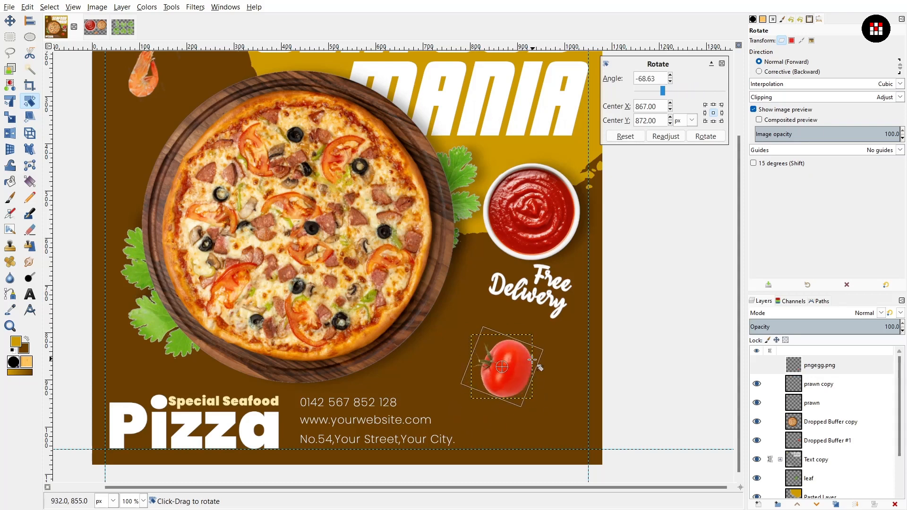
scroll(531, 359, down, 1)
key(Return)
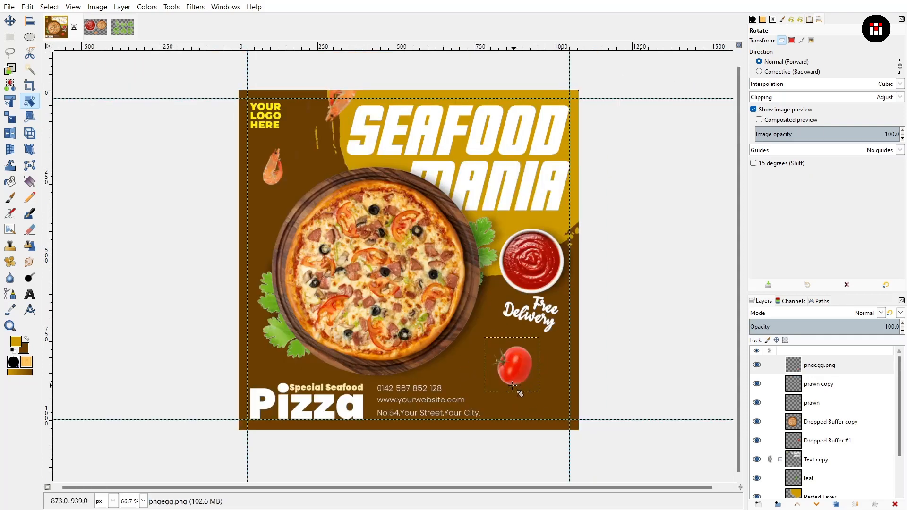
key(m)
drag(523, 368, 513, 382)
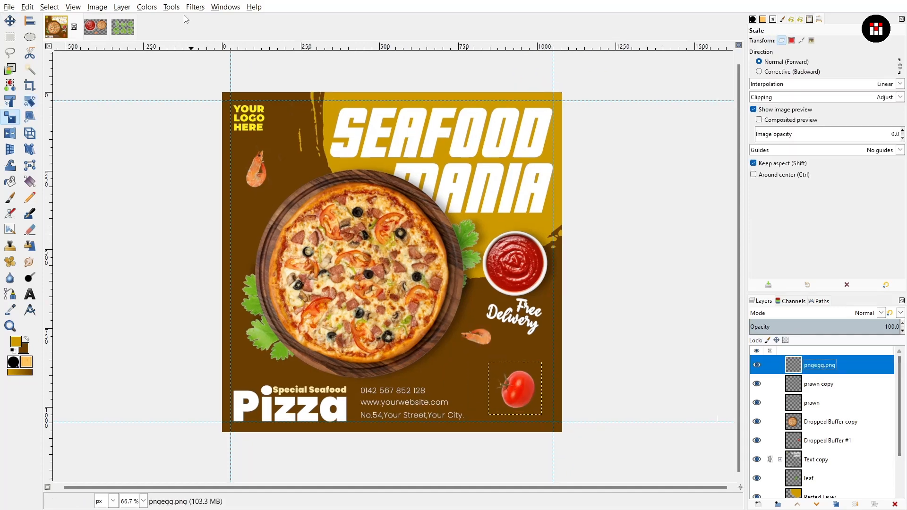
- Apply a Drop Shadow to the tomato from a last-used preset with X 21.538, Y 0, blur radius 10 and opacity 0.590
click(195, 7)
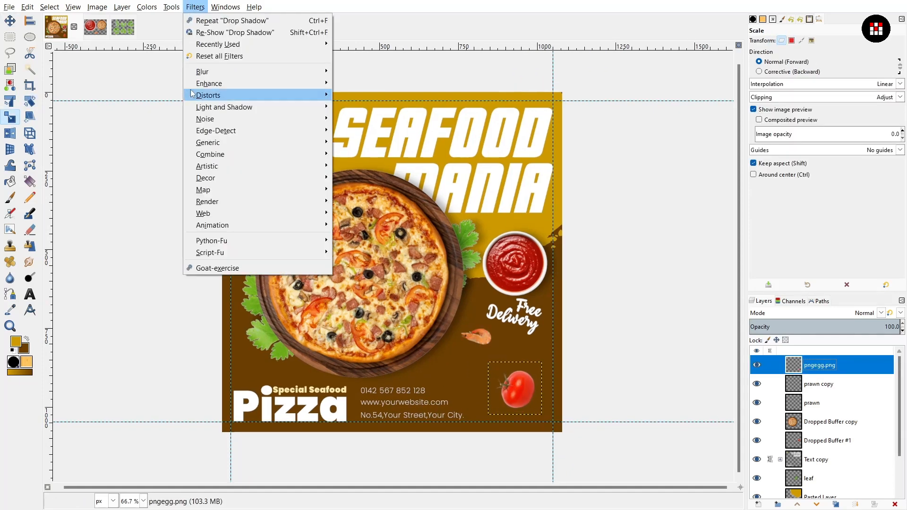
mouse_move(265, 108)
click(364, 182)
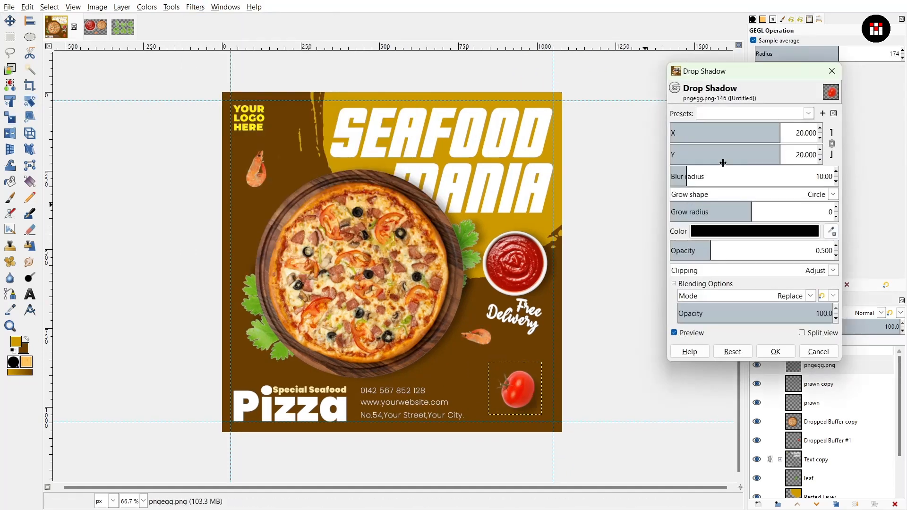
click(809, 113)
click(750, 142)
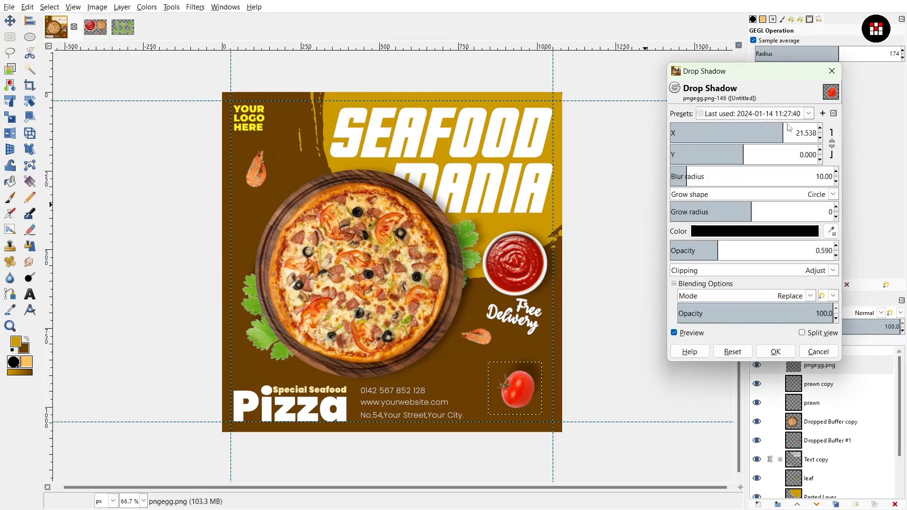
click(780, 352)
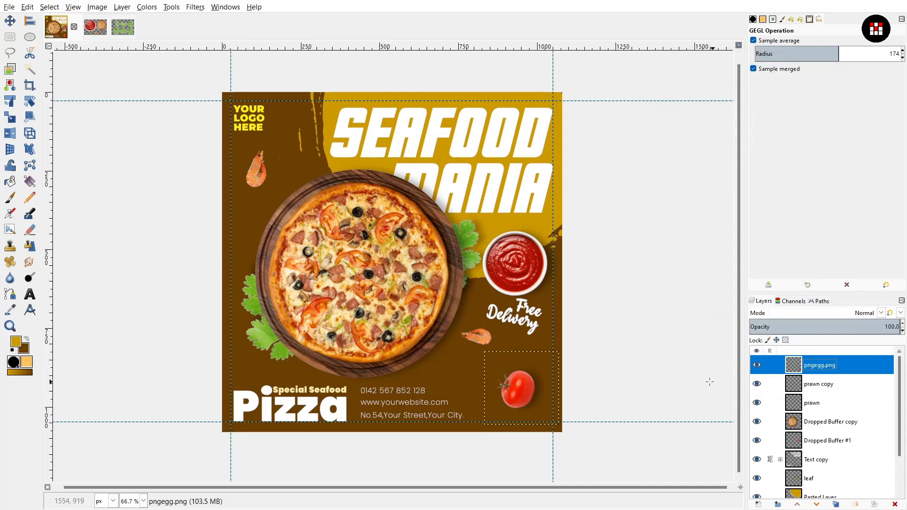
- Apply the last-used Drop Shadow preset, with X 21.538, Y 0 and opacity 0.590, to the prawn layer below the logo text
click(827, 403)
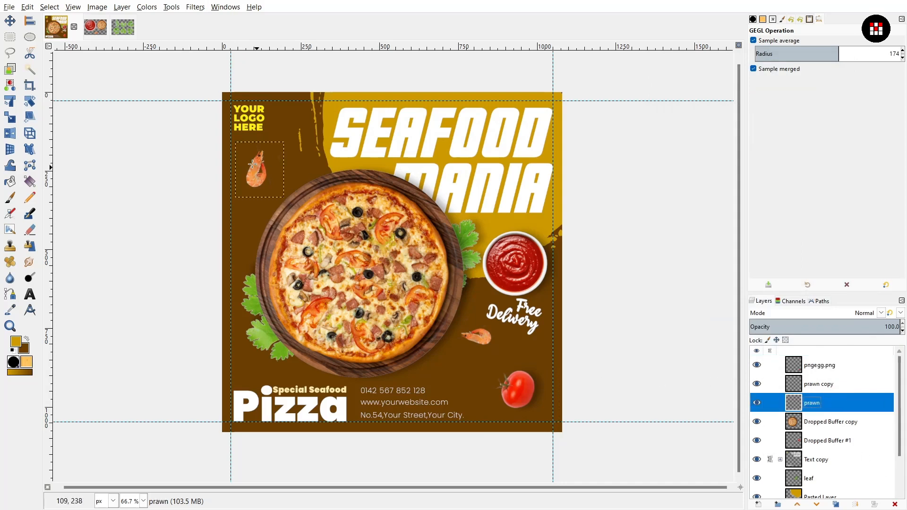
key(ctrl+shift+f)
click(810, 115)
click(783, 127)
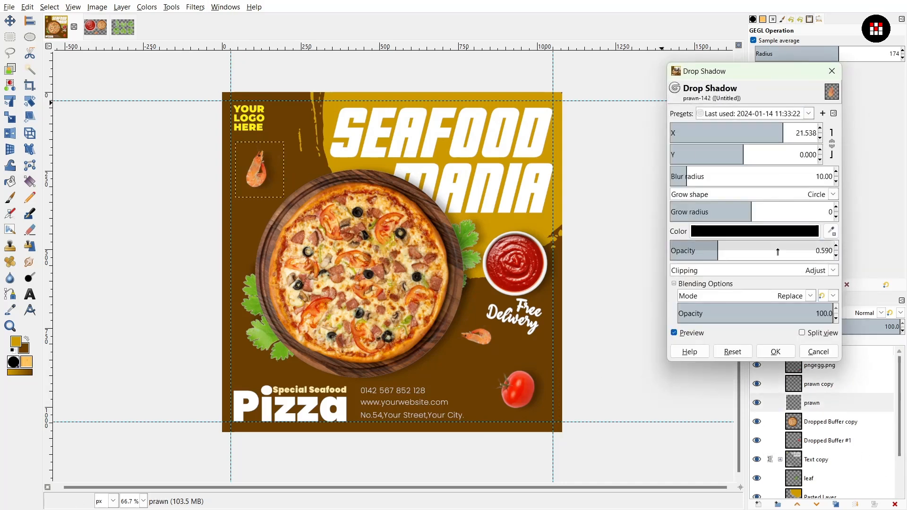
click(785, 350)
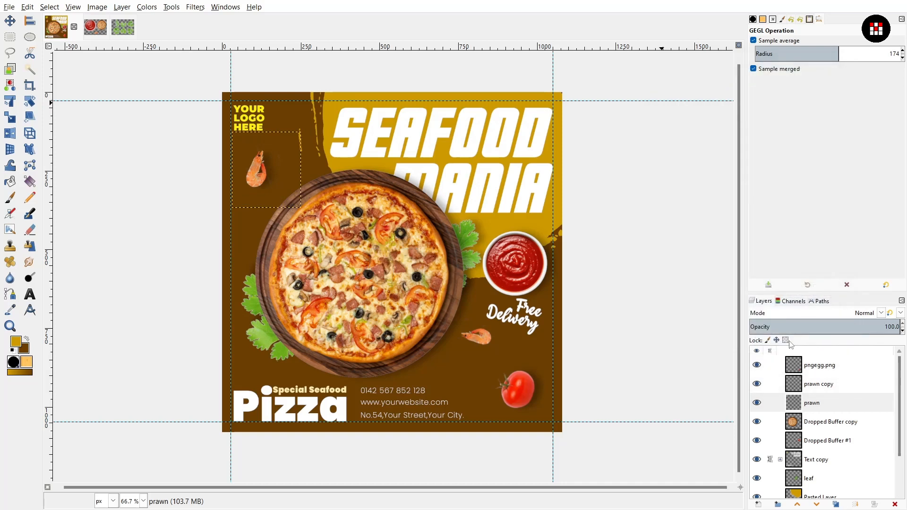
- Apply the most recently used Drop Shadow preset to the prawn copy layer beneath the Free Delivery text
click(827, 388)
key(ctrl+shift+f)
click(808, 113)
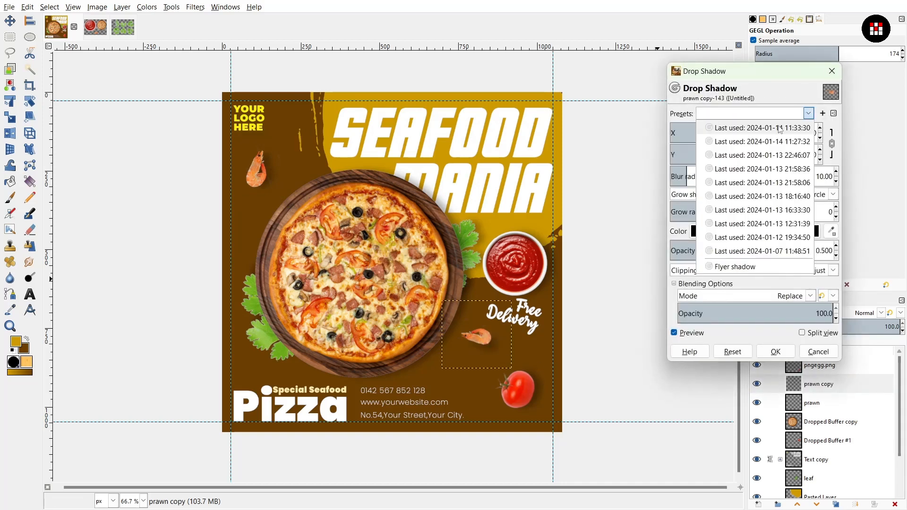
click(780, 129)
click(776, 352)
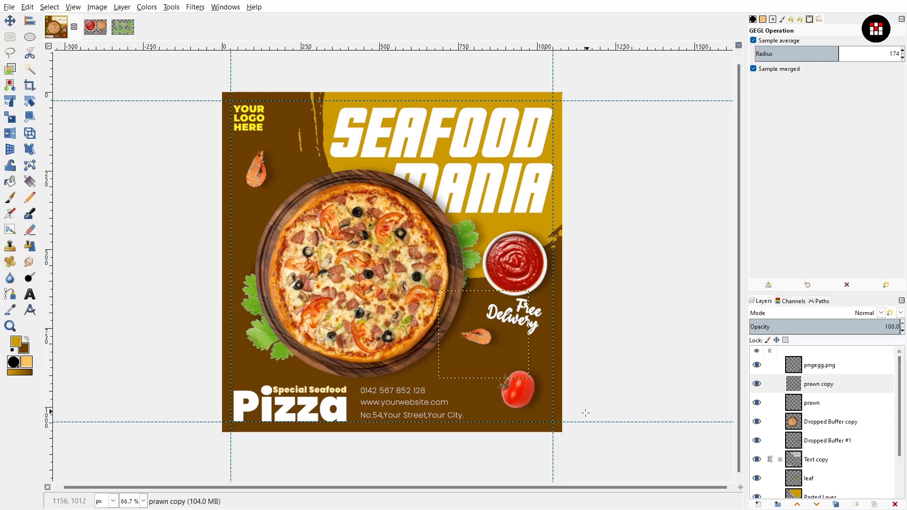
- Import Elements .ai from the Assets folder at 900 pixels/in without filling transparent areas with white
click(9, 6)
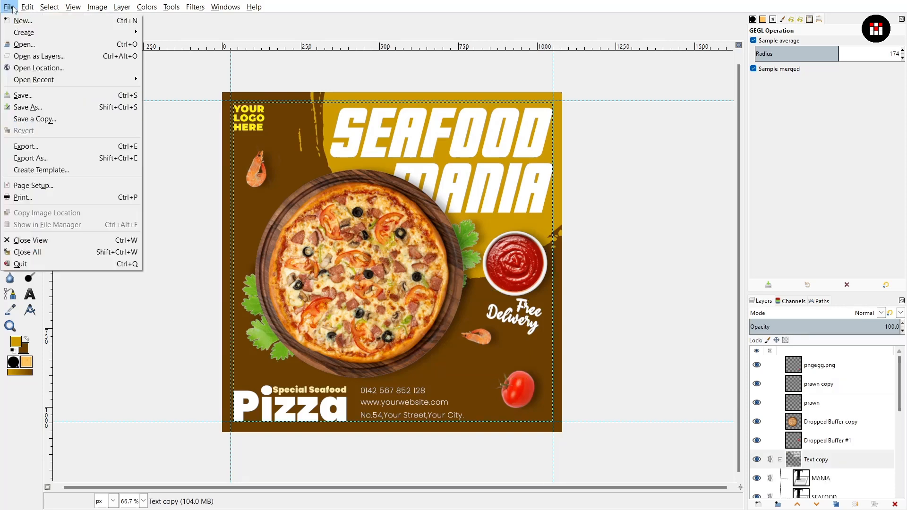
click(19, 47)
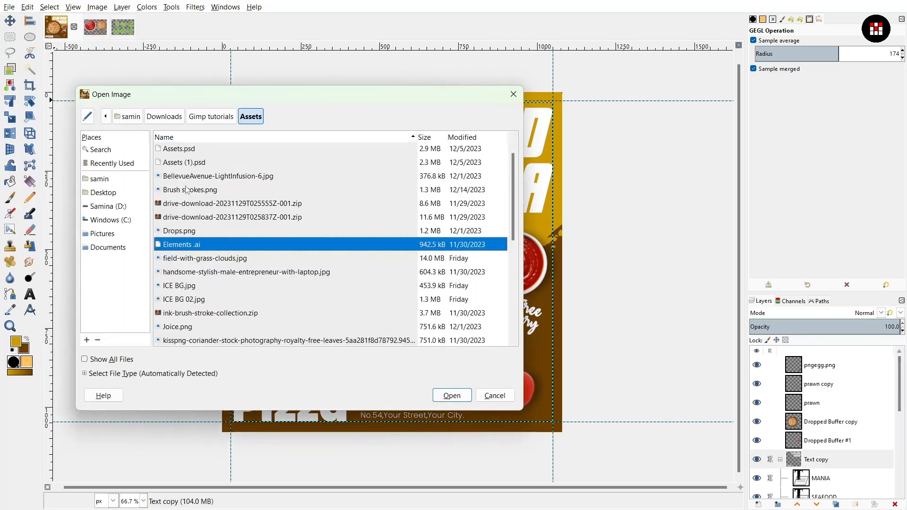
double_click(184, 245)
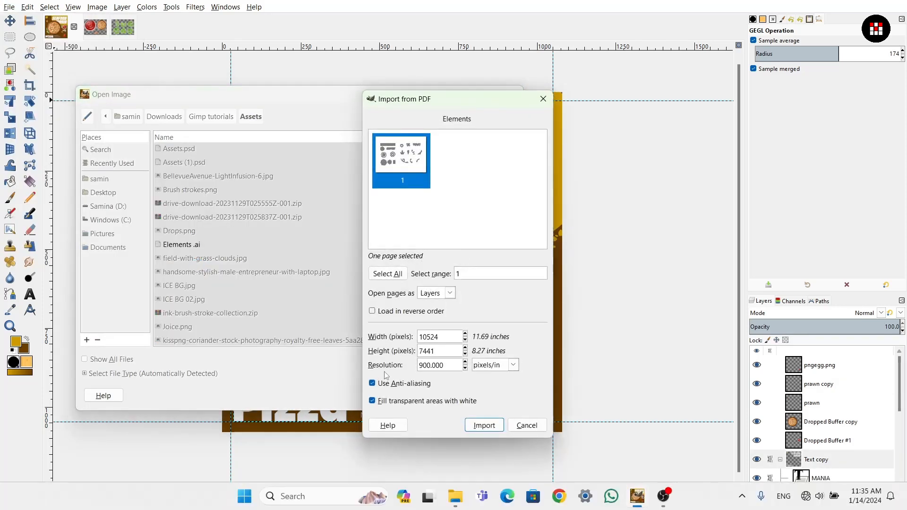
click(372, 401)
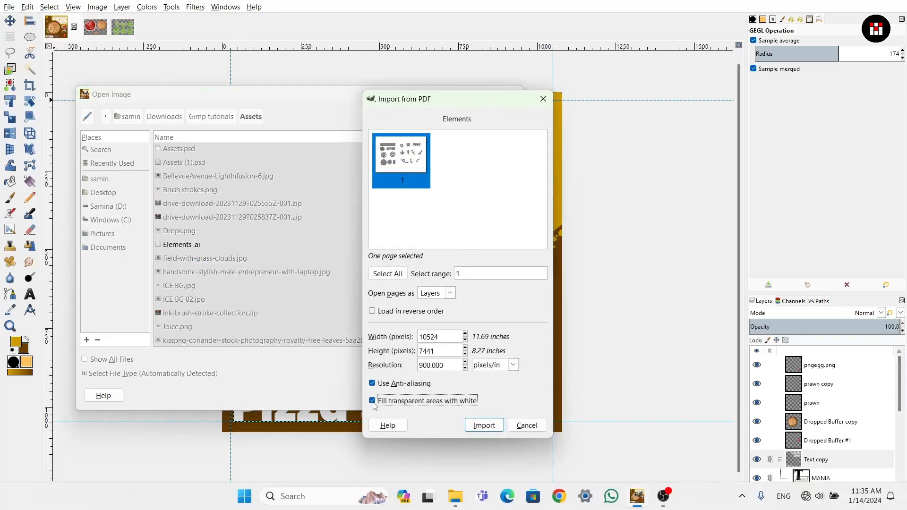
click(481, 427)
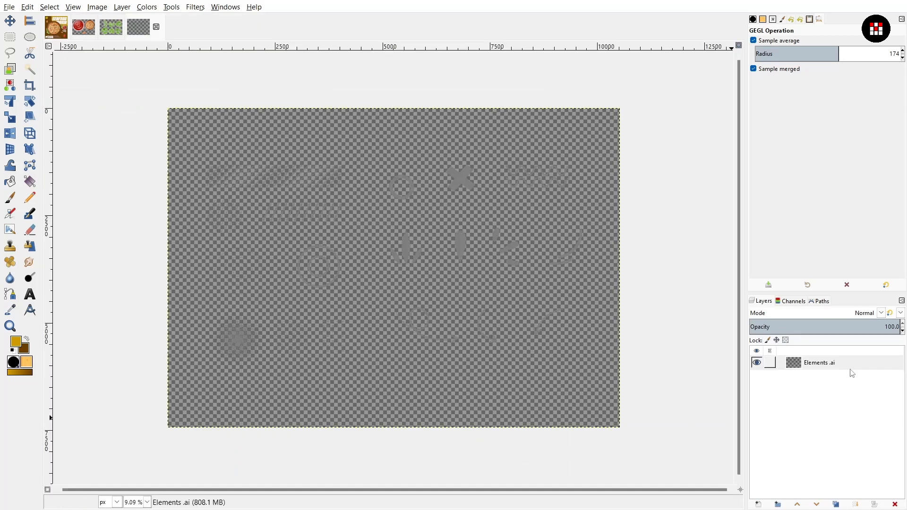
- Outline the looped arrow in the Elements image's lower middle area with Free Select and copy it
click(758, 504)
click(891, 221)
scroll(421, 363, up, 4)
click(10, 53)
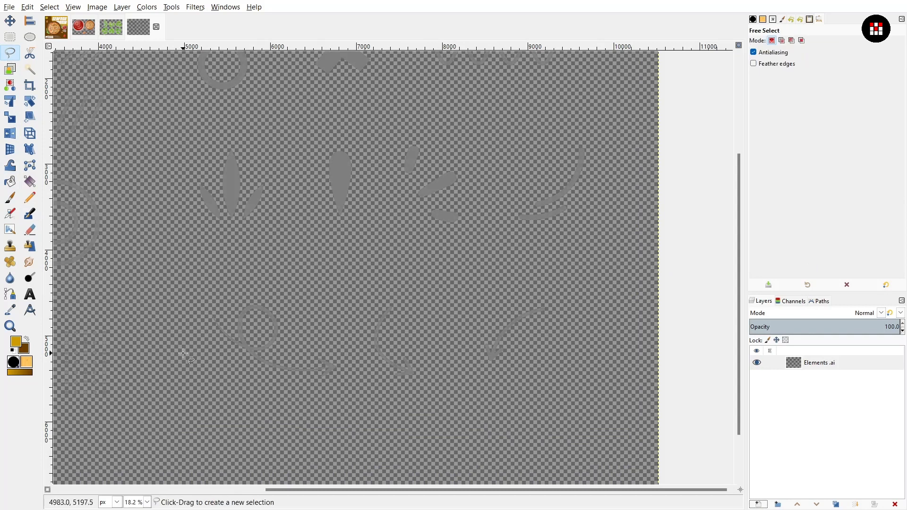
drag(184, 352, 193, 260)
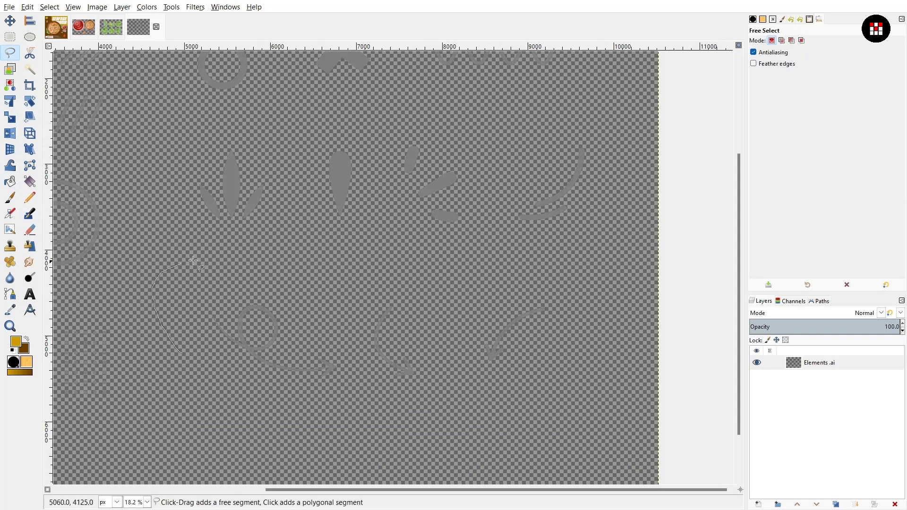
click(183, 352)
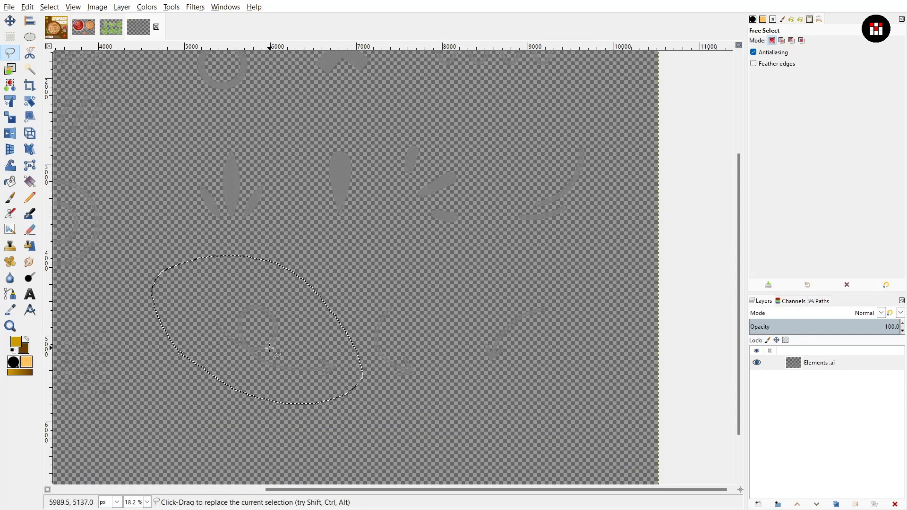
right_click(265, 321)
mouse_move(282, 350)
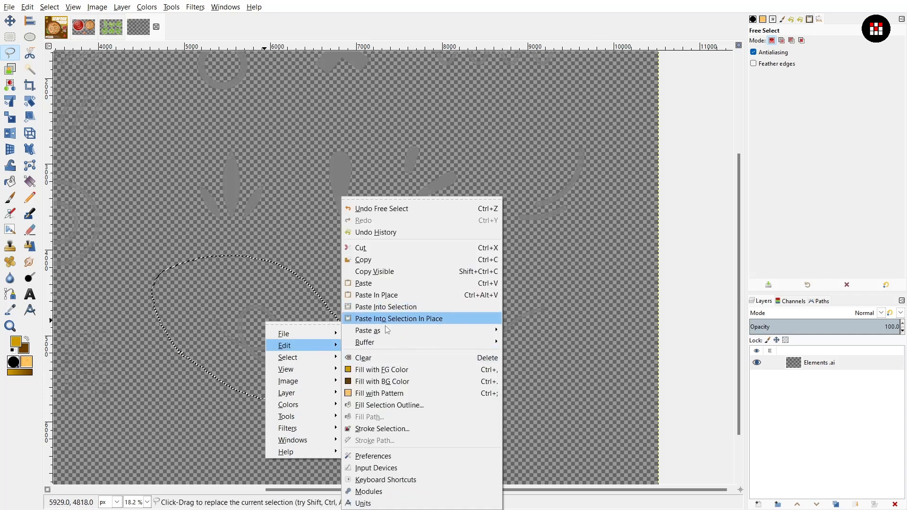
click(366, 259)
- Close the Elements image without saving and paste the copied arrow into the poster as a new layer
click(155, 26)
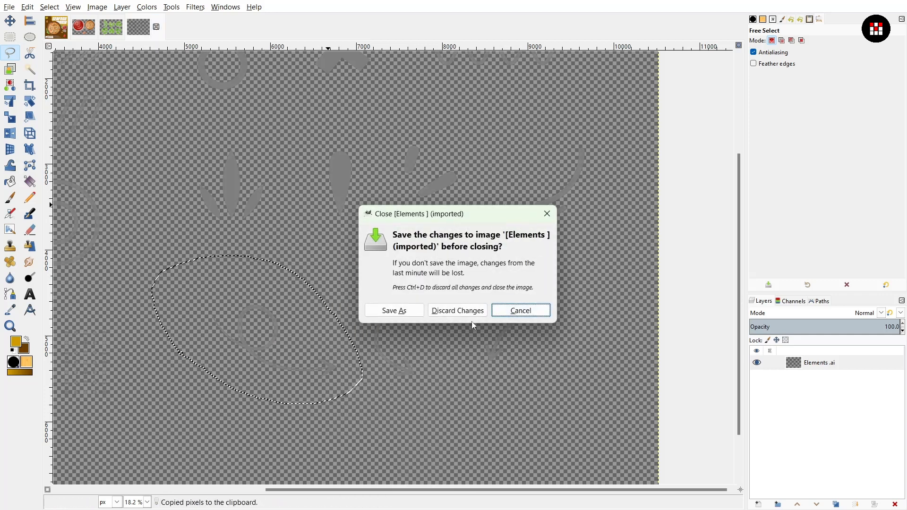
click(457, 310)
click(56, 27)
right_click(378, 262)
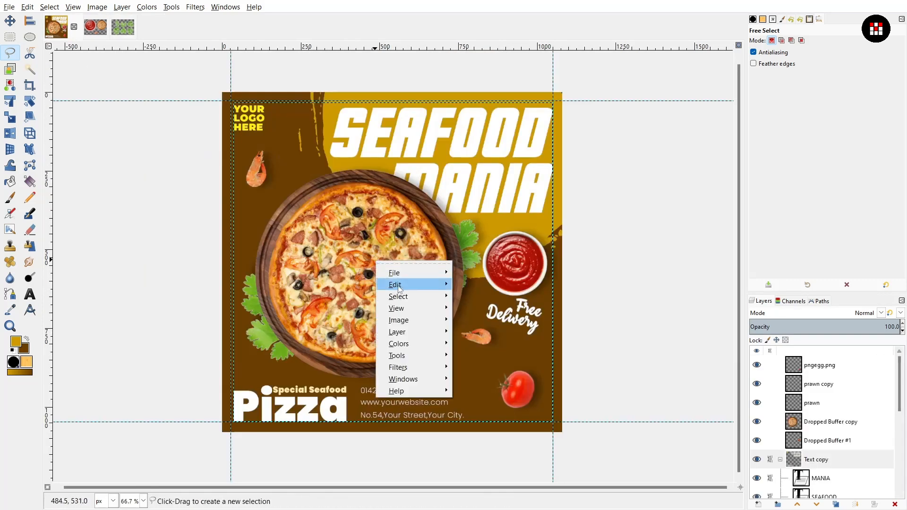
mouse_move(406, 284)
mouse_move(489, 332)
click(659, 333)
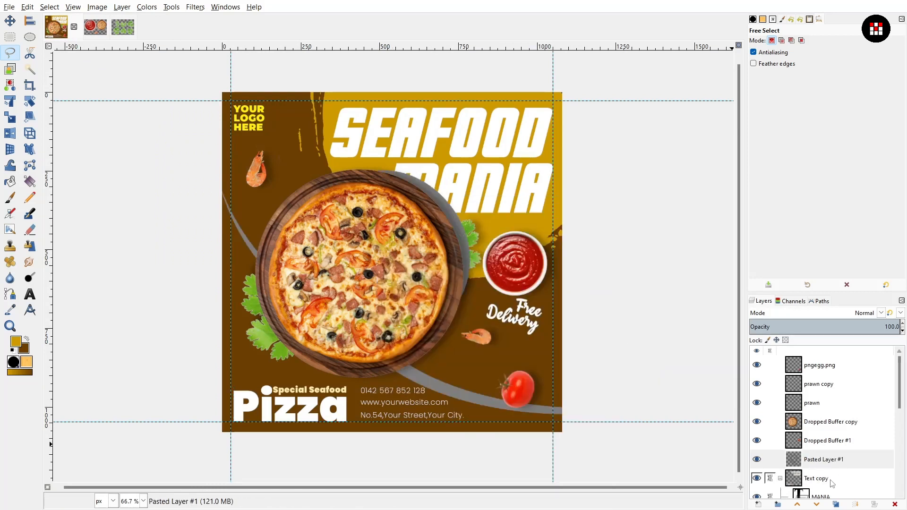
- Raise the pasted arrow layer to the top of the stack, select its opaque shape and fill it with white
drag(833, 464, 831, 364)
right_click(831, 365)
click(615, 333)
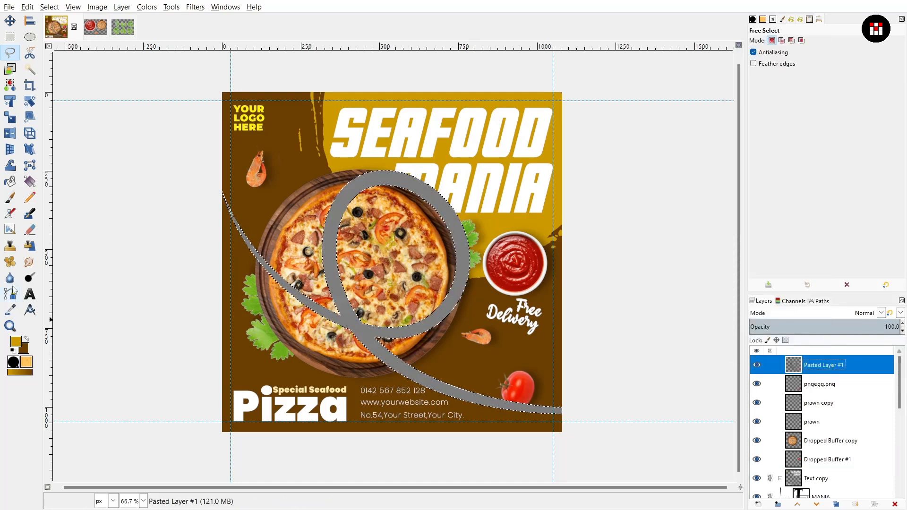
key(d)
drag(22, 349, 298, 283)
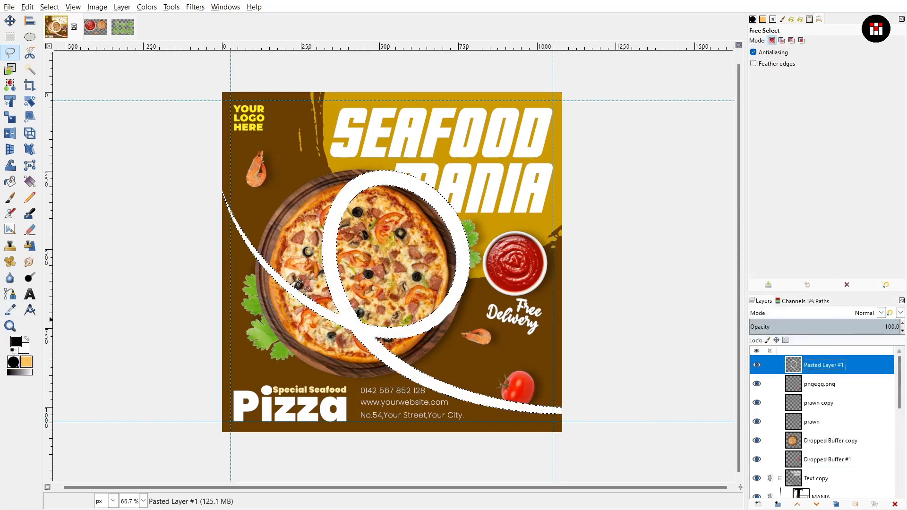
- Scale the white looped arrow layer down proportionally to about 360 px wide over the pizza
key(shift+s)
click(390, 313)
key(minus)
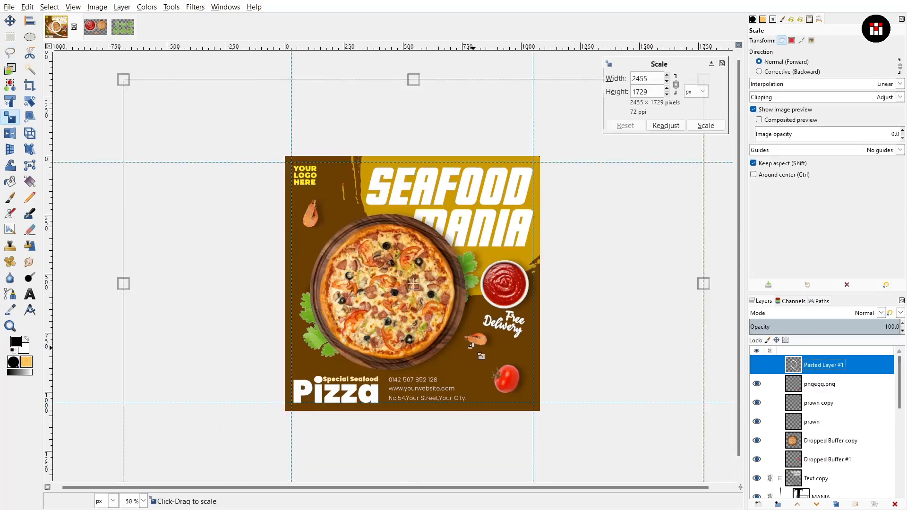
scroll(557, 361, down, 2)
drag(630, 421, 514, 322)
scroll(514, 322, up, 3)
key(Return)
- Rename the pasted layer as arrow
double_click(837, 365)
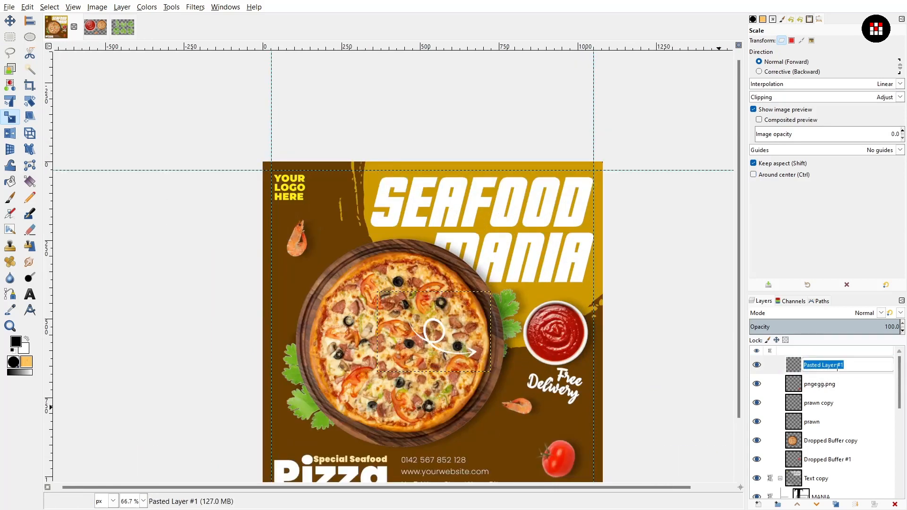
text(arrow)
key(Return)
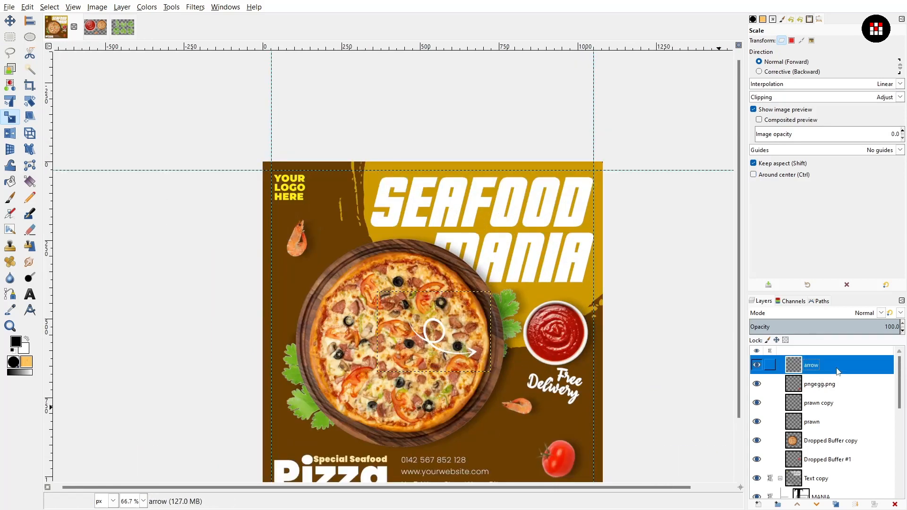
- Move the looped arrow off the pizza to the area just below the Free Delivery text
key(m)
scroll(448, 338, up, 1)
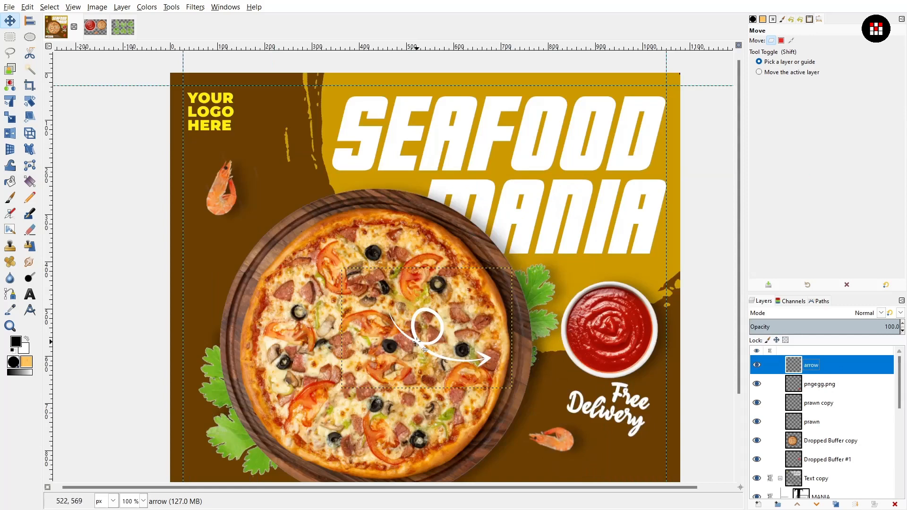
drag(416, 342, 532, 446)
scroll(546, 444, down, 2)
scroll(543, 430, down, 3)
scroll(528, 385, up, 1)
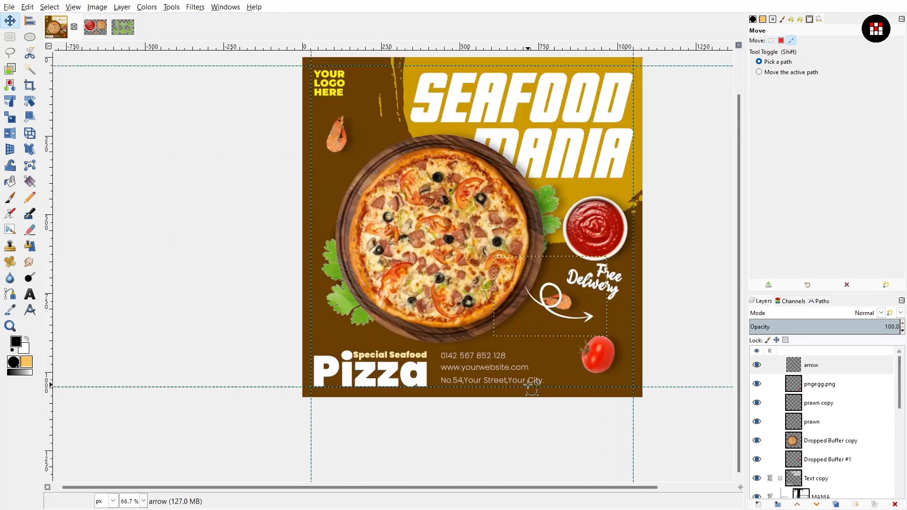
drag(545, 305, 535, 341)
- Rotate the arrow counter-clockwise in 15-degree increments so it points up toward the Free Delivery text
key(shift+e)
key(shift+r)
key(Return)
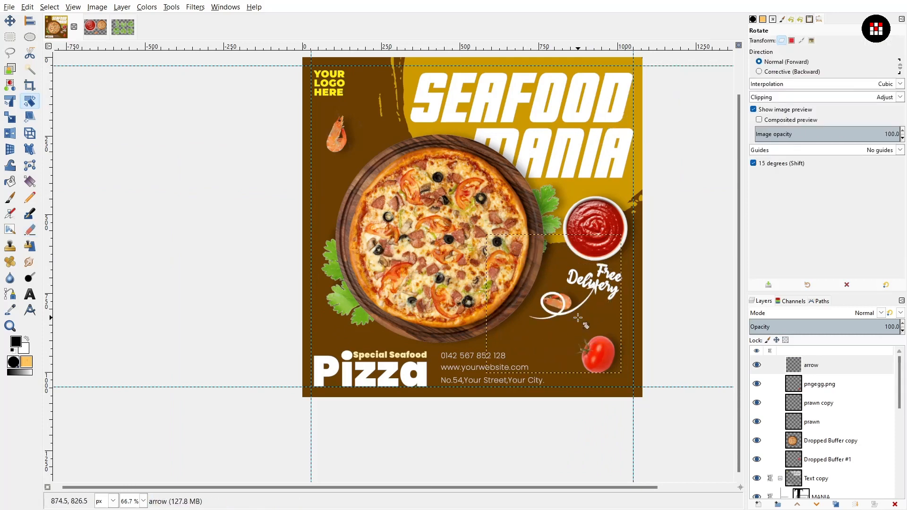
- Scale the looped arrow layer down proportionally to about 244 × 251 px
key(shift+s)
drag(626, 372, 554, 332)
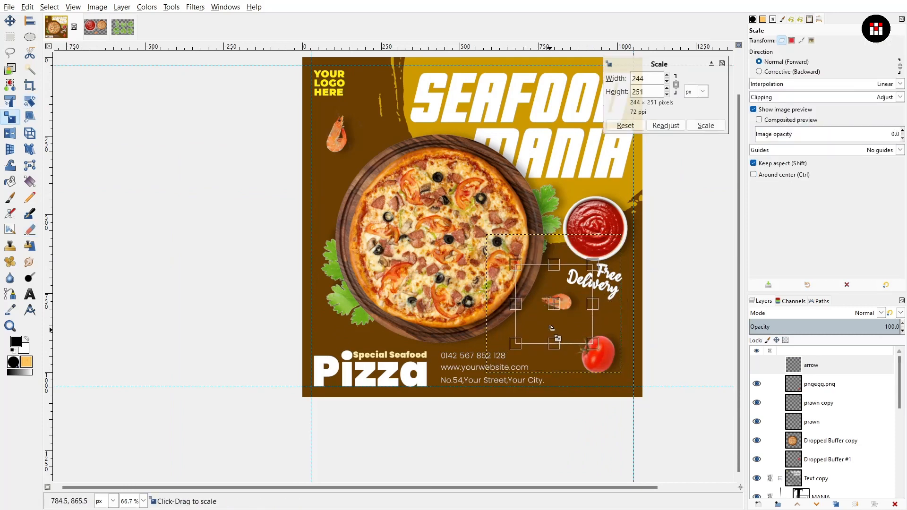
key(Return)
- Move the prawn overlapping the looped arrow down below it, and rotate the arrow slightly clockwise
key(1)
key(m)
key(plus)
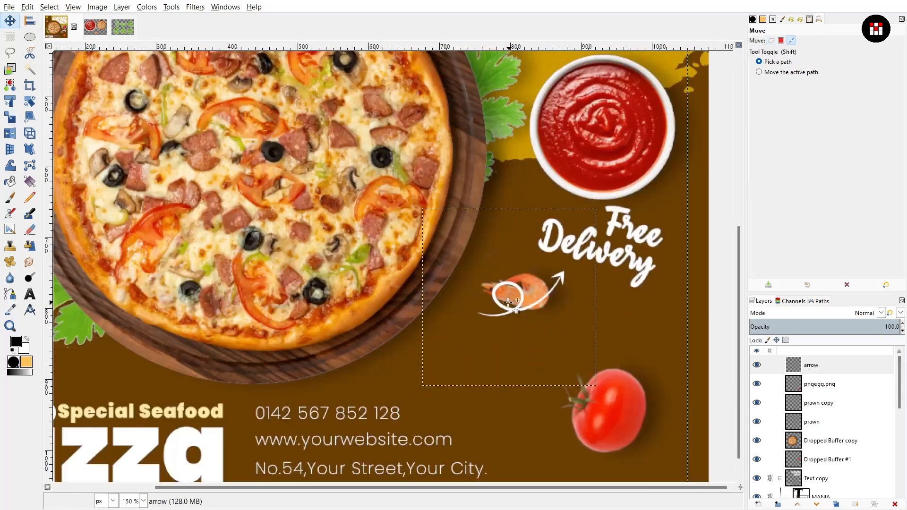
drag(522, 317, 493, 357)
key(shift+r)
key(Return)
key(m)
- Examine the layer stack down to the Background layer and check the overall poster composition
click(826, 441)
scroll(827, 476, down, 5)
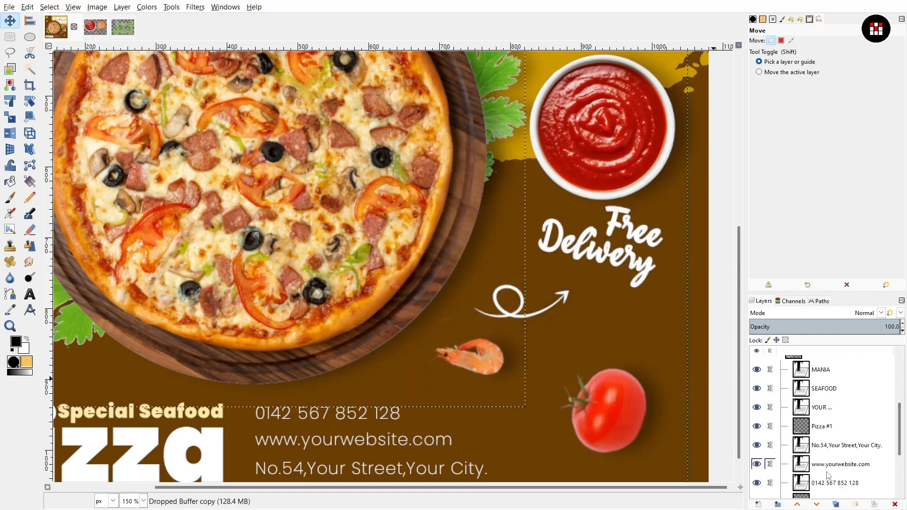
scroll(828, 475, down, 1)
click(828, 488)
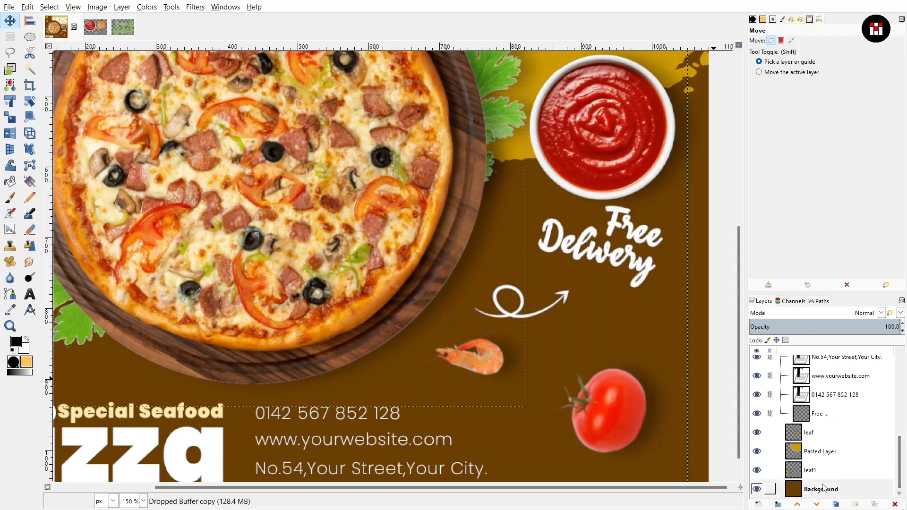
scroll(676, 362, down, 2)
drag(684, 244, 581, 245)
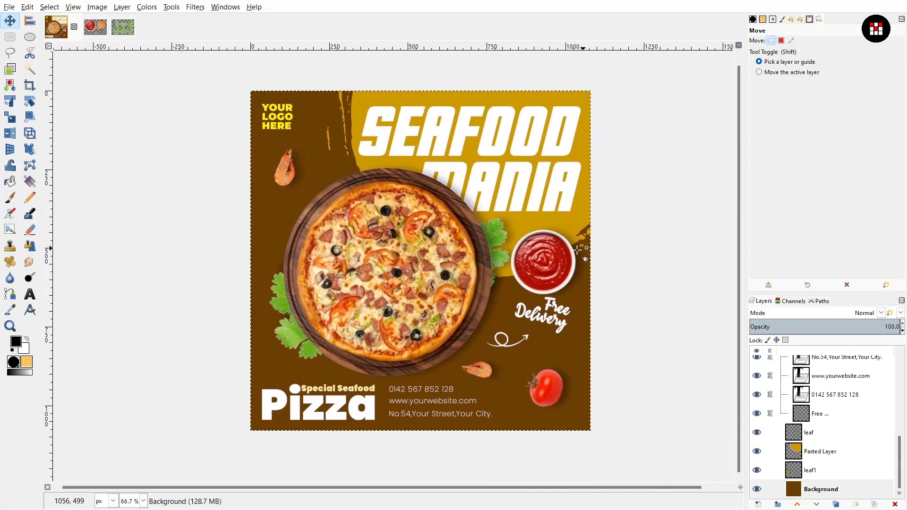
scroll(416, 209, up, 1)
scroll(416, 209, down, 1)
scroll(841, 444, up, 5)
- Add a new layer named Line directly above the arrow layer
click(826, 374)
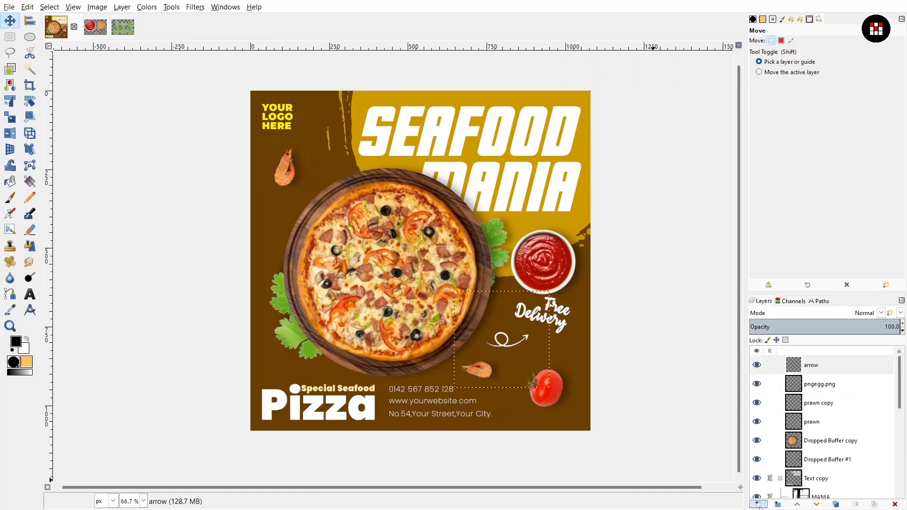
click(758, 504)
click(832, 466)
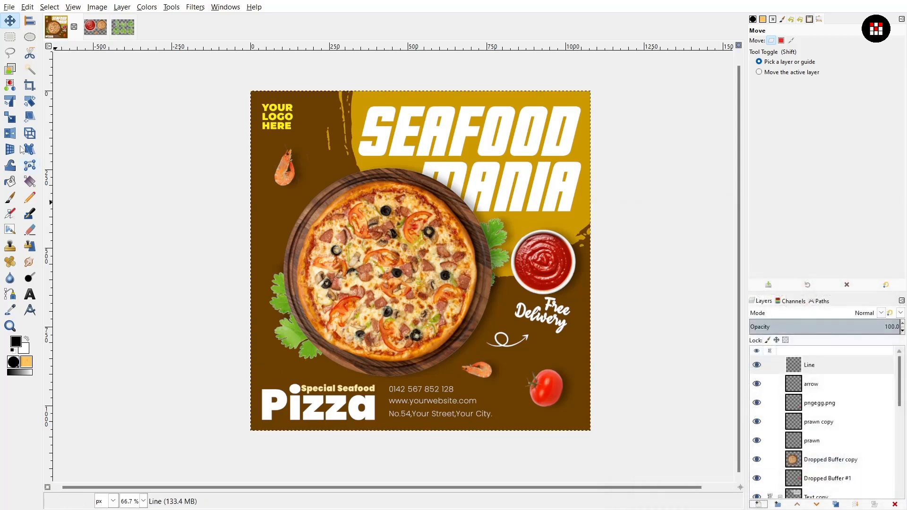
- Draw a narrow vertical rectangular selection about 6 × 153 px between the Pizza title and the contact details
click(10, 38)
scroll(368, 384, up, 3)
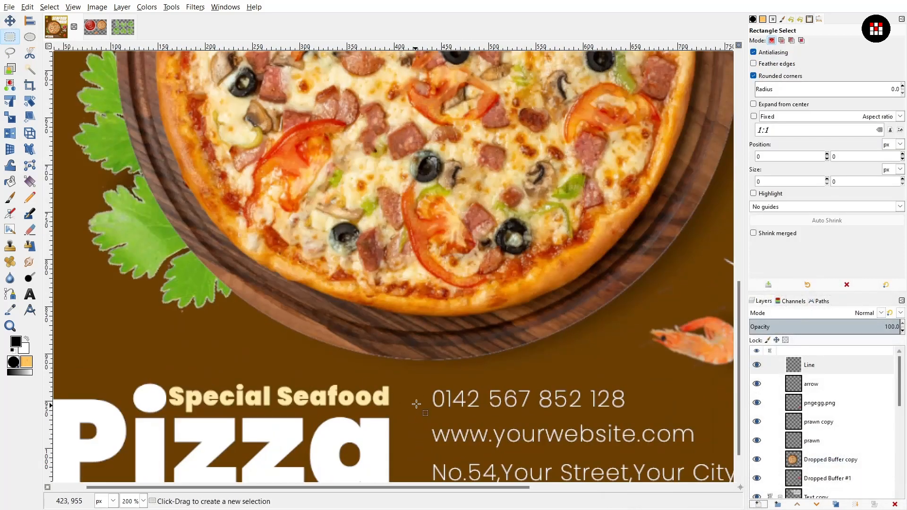
scroll(406, 368, down, 1)
drag(408, 327, 411, 471)
- Shorten the rectangular selection from both ends to about 135 px tall, with its upper edge at Y 924
ctrl+scroll(417, 400, up, 2)
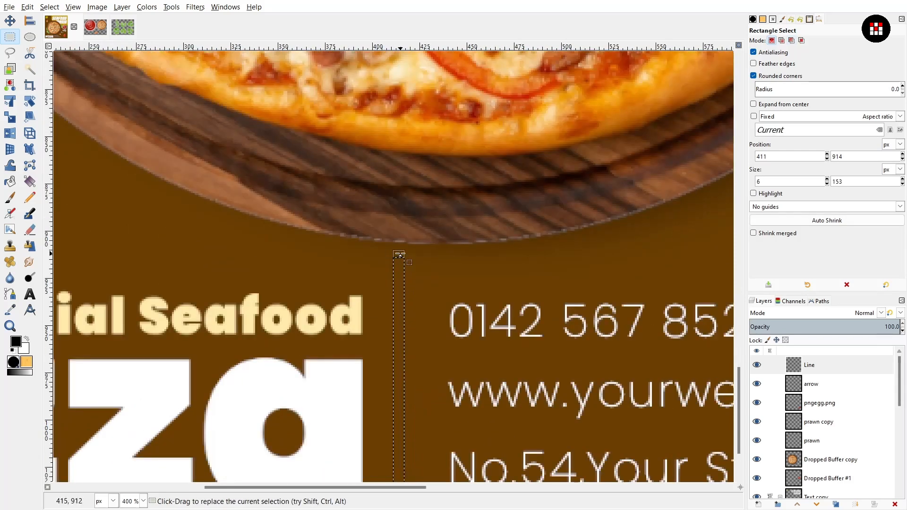
drag(400, 254, 401, 261)
scroll(423, 352, down, 2)
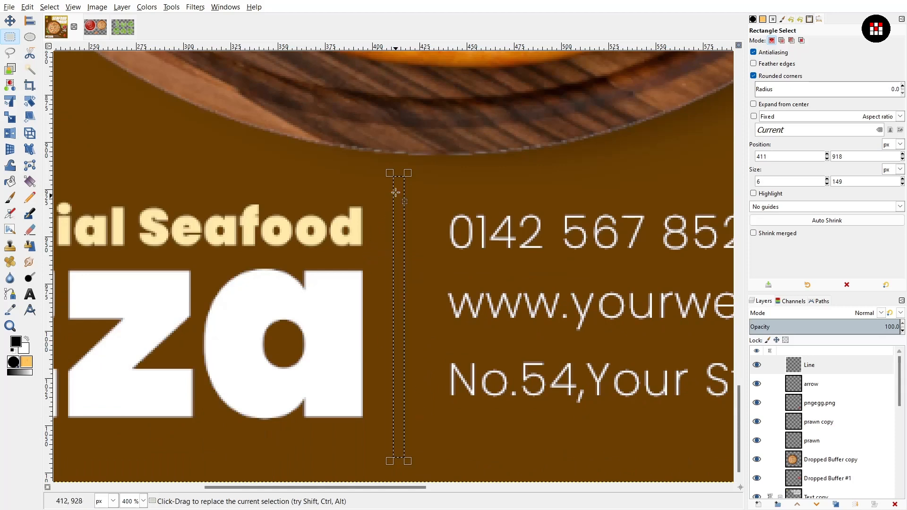
drag(395, 193, 395, 204)
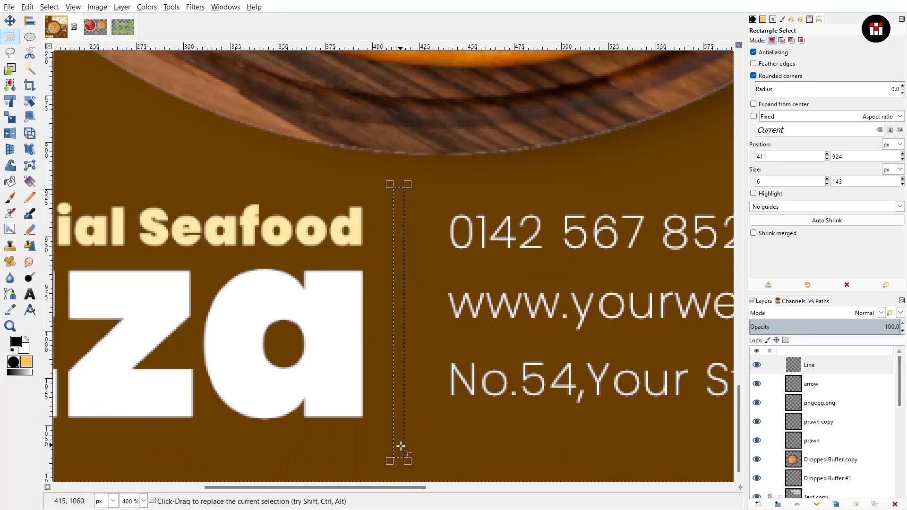
drag(399, 457, 398, 445)
- Fill the narrow selection with white on the Line layer as a vertical divider and clear the selection
scroll(412, 399, down, 5)
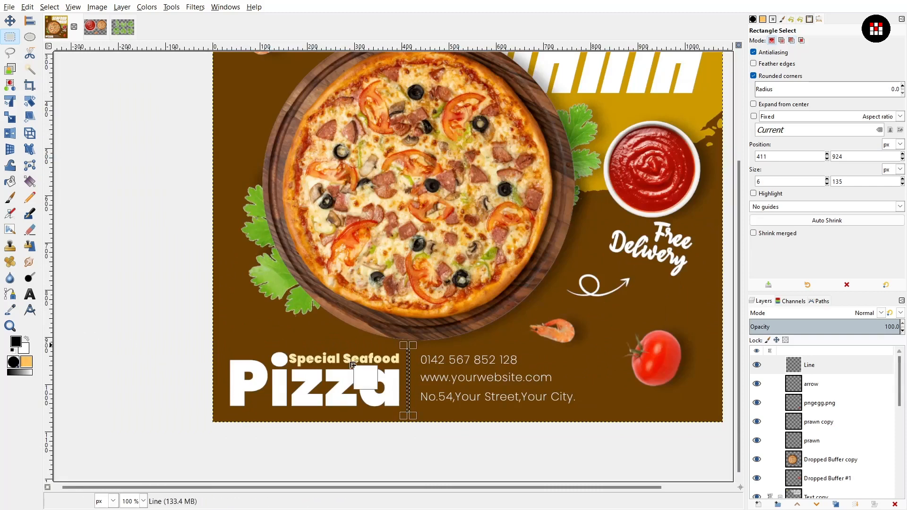
key(ctrl+period)
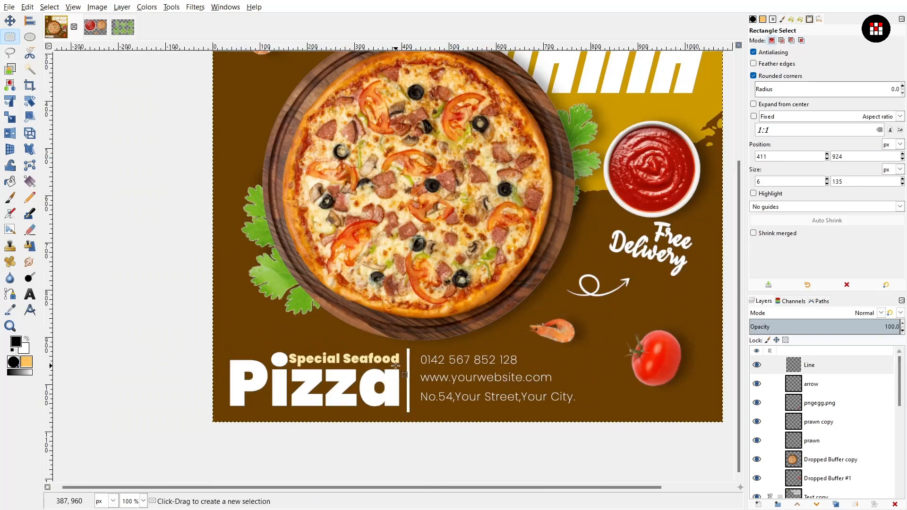
key(ctrl+shift+a)
key(m)
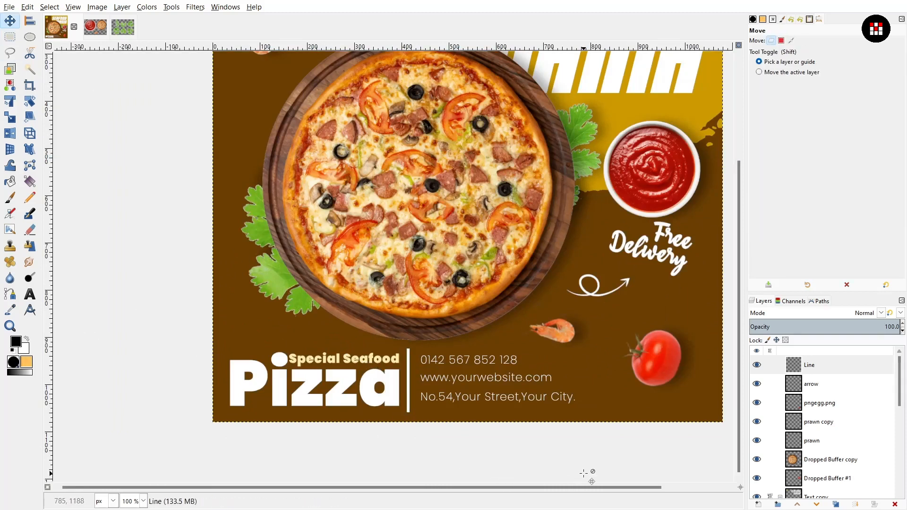
scroll(585, 475, down, 2)
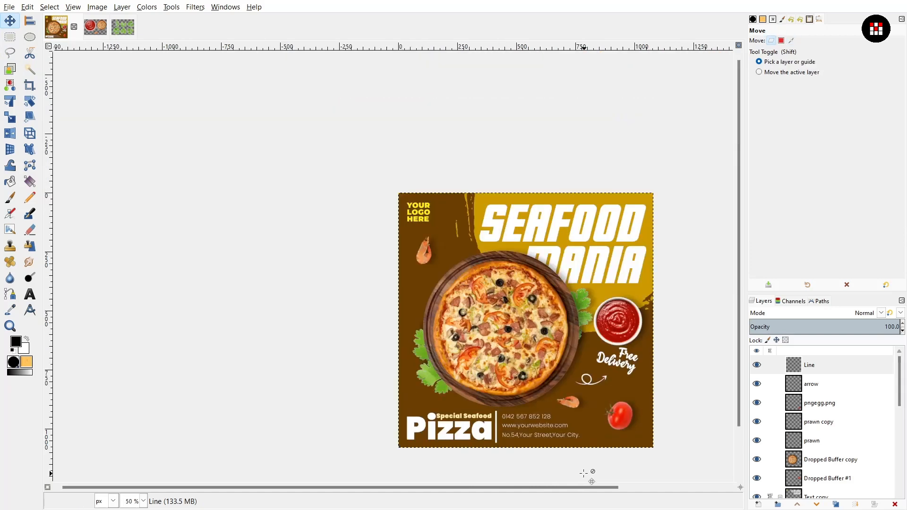
scroll(472, 363, up, 2)
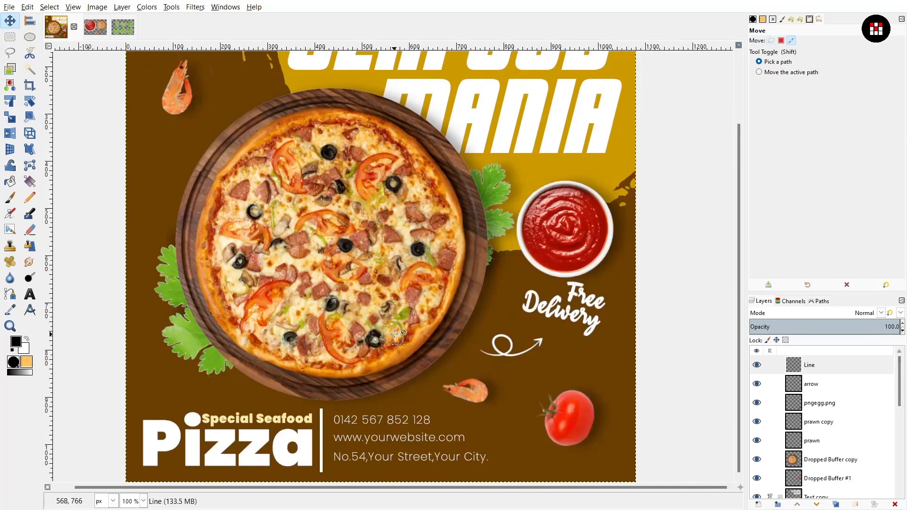
scroll(473, 362, down, 1)
scroll(621, 325, left, 1)
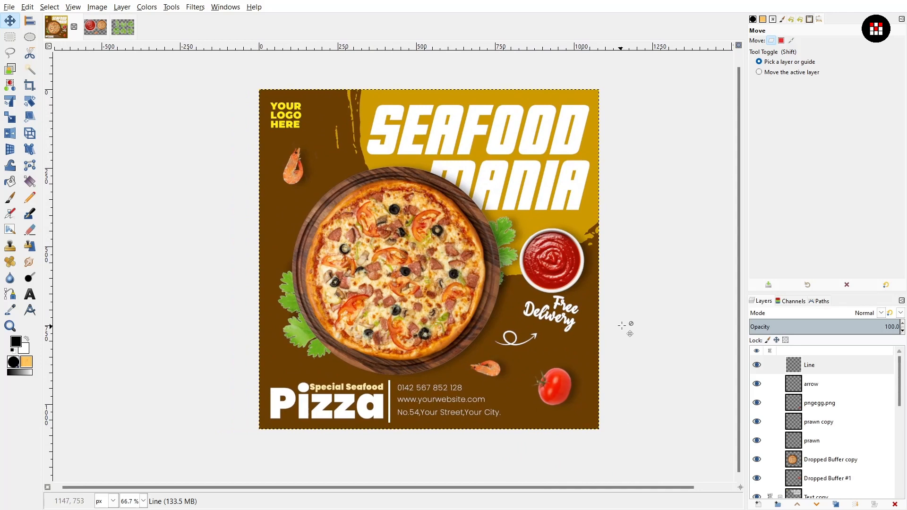